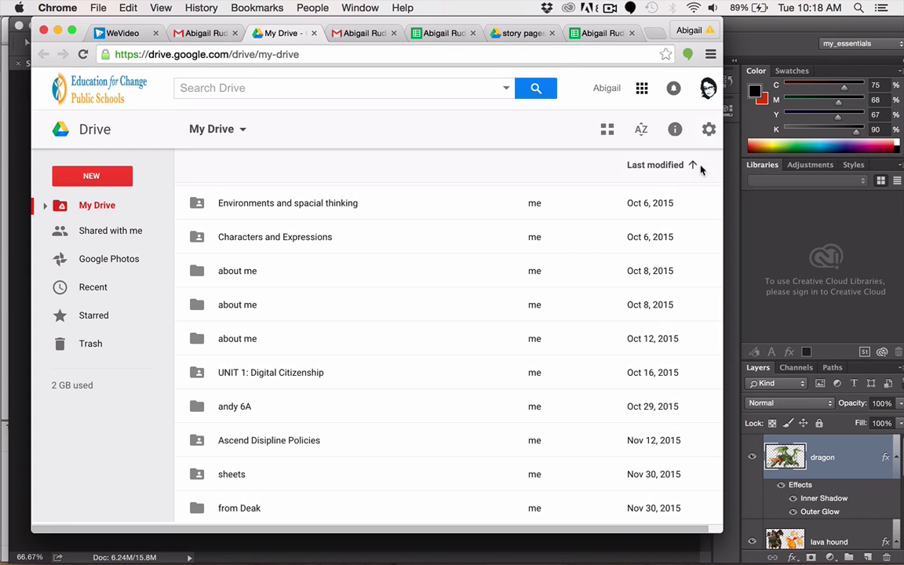
# Switch to Photoshop, reposition the floating tools panel, and close the Skybattle.psd document
pyautogui.moveTo(490, 563)
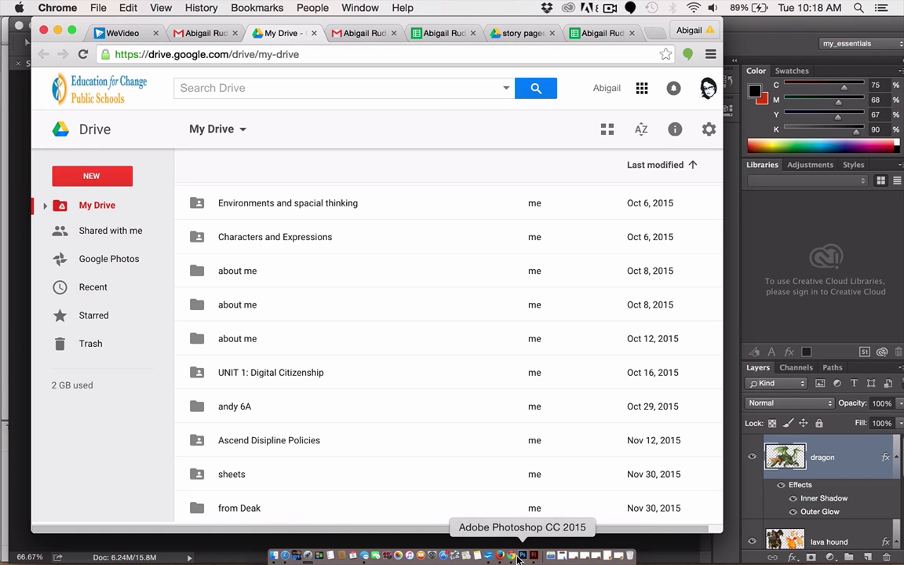
pyautogui.click(521, 555)
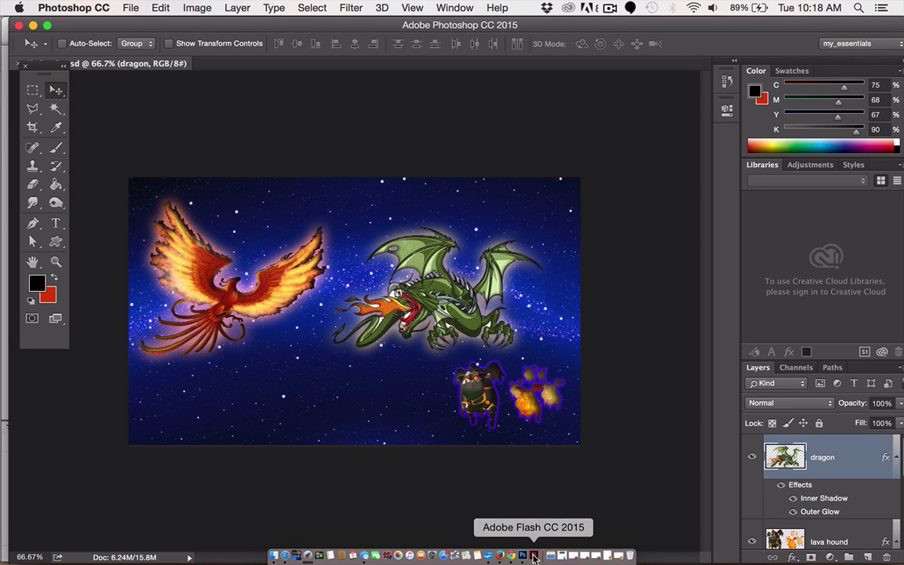
pyautogui.click(531, 555)
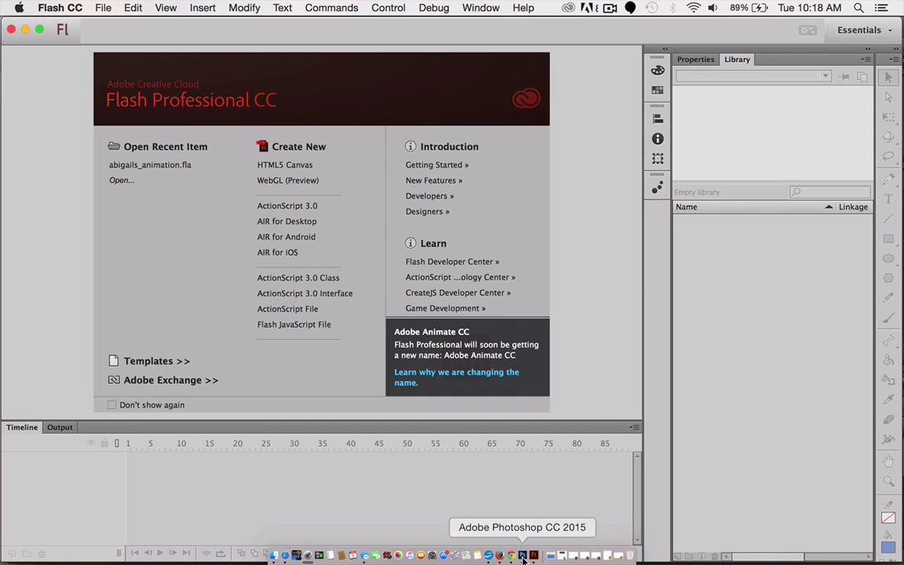
pyautogui.click(522, 557)
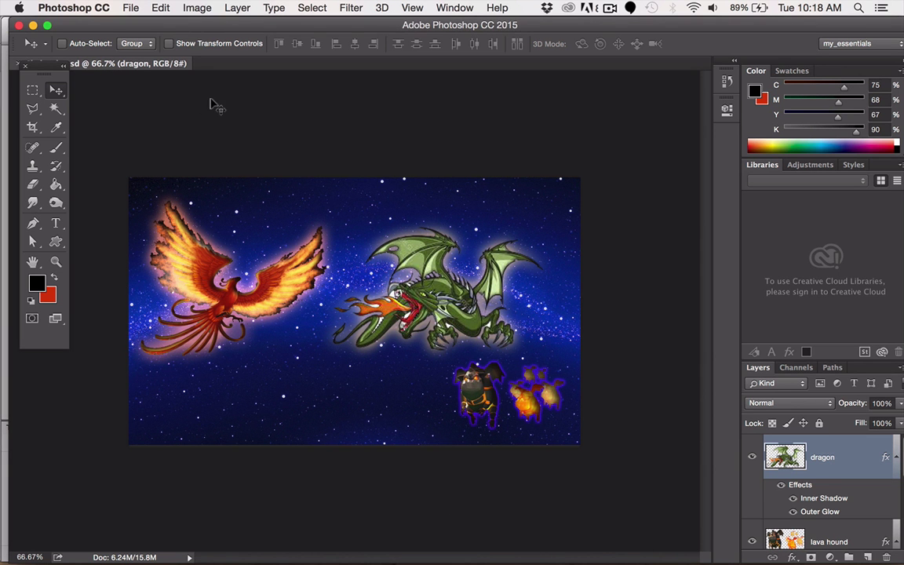
pyautogui.moveTo(38, 68); pyautogui.dragTo(34, 90)
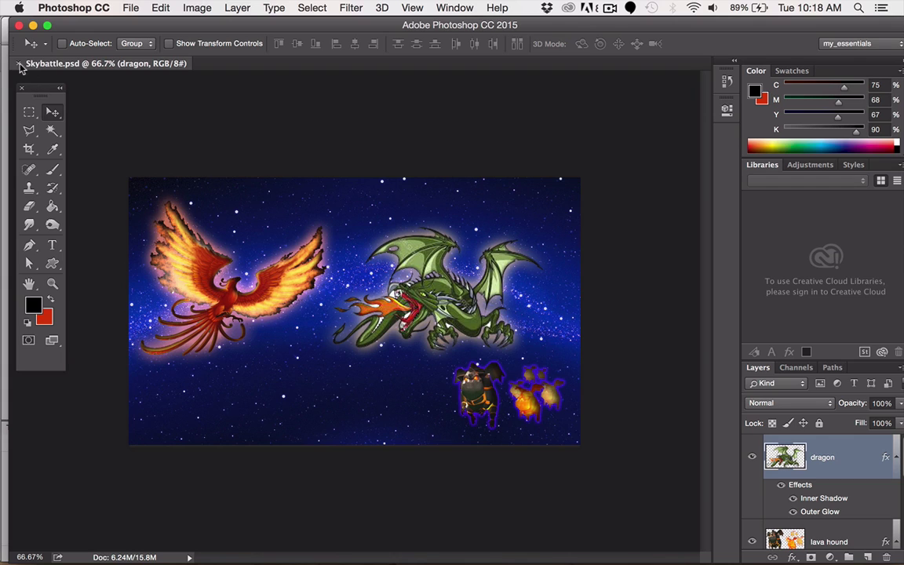
pyautogui.click(17, 64)
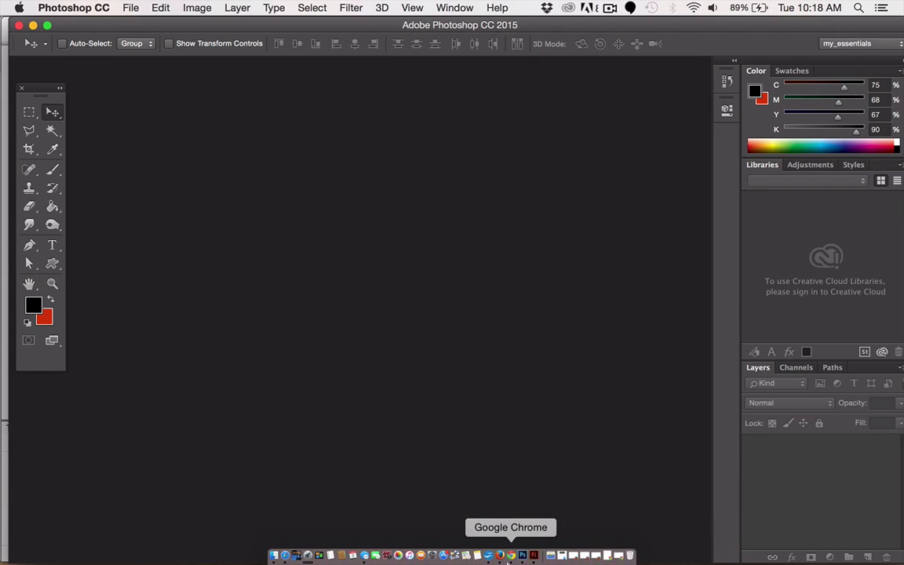
# Switch to Google Drive in Chrome and open the student's 6A folder in My Drive
pyautogui.click(511, 556)
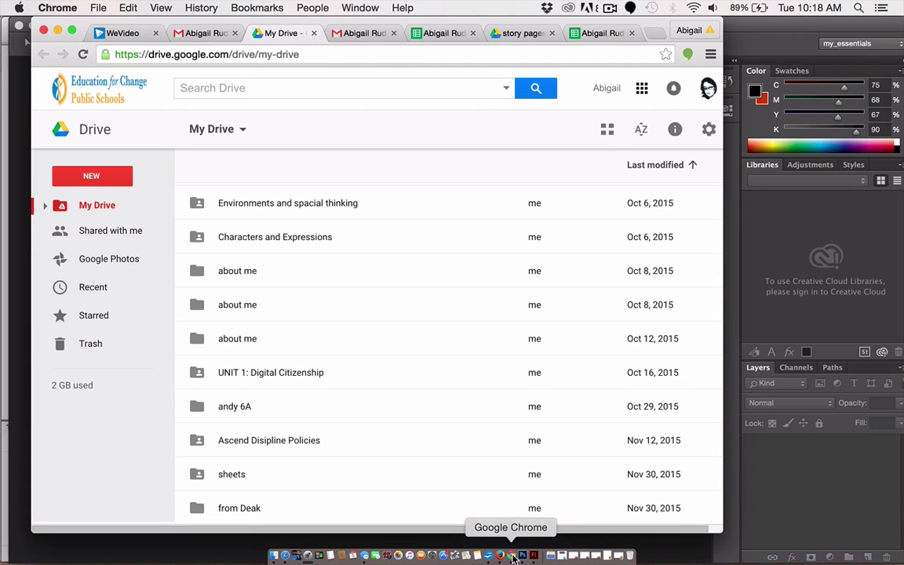
pyautogui.scroll(-3, 515, 323)
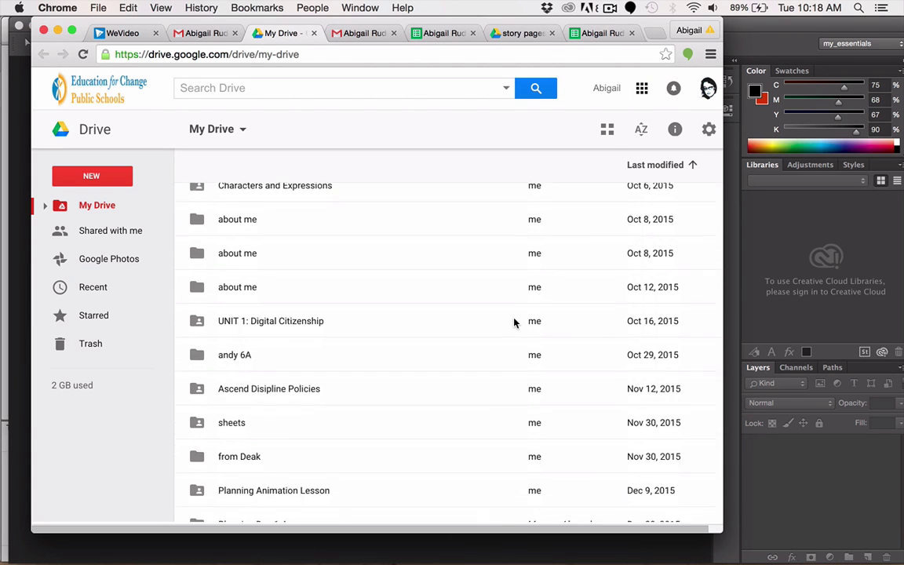
pyautogui.scroll(3, 514, 323)
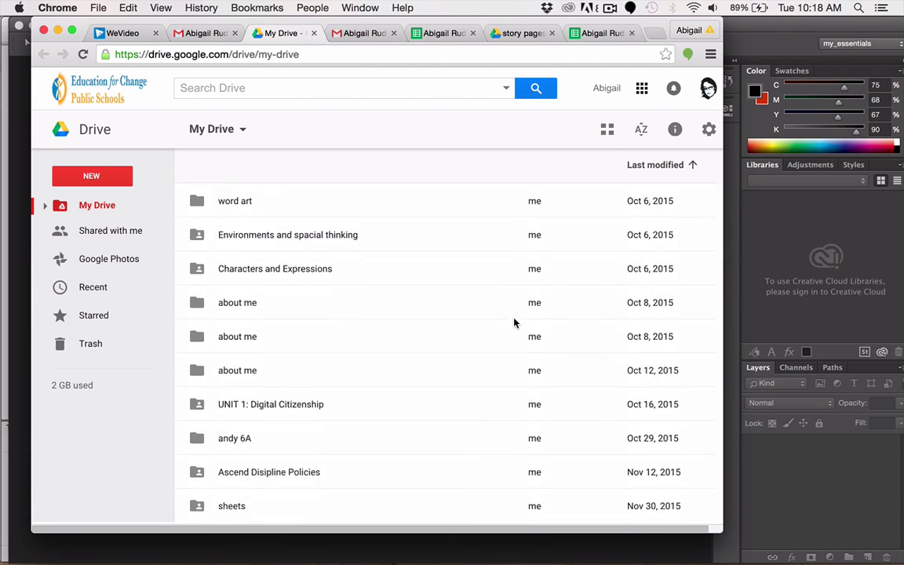
pyautogui.scroll(-1, 515, 322)
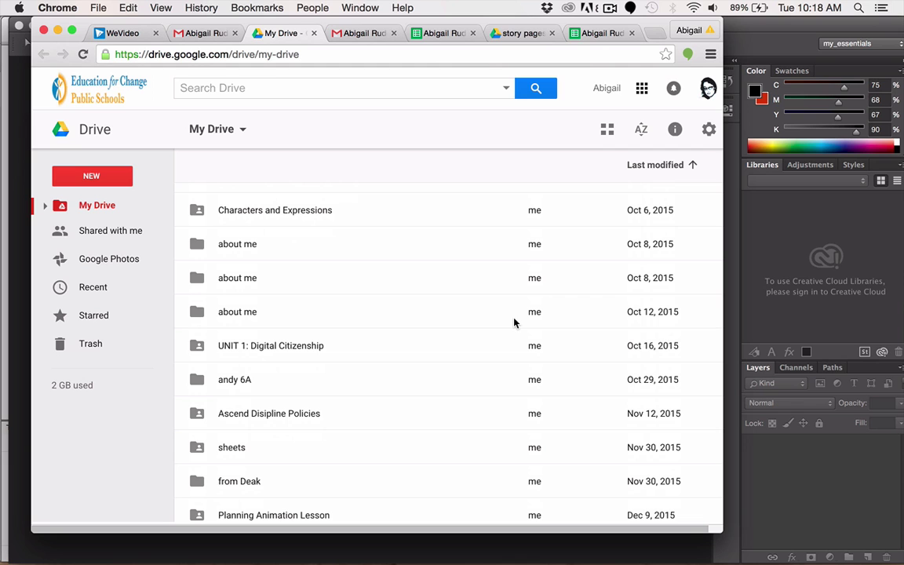
pyautogui.scroll(-3, 515, 323)
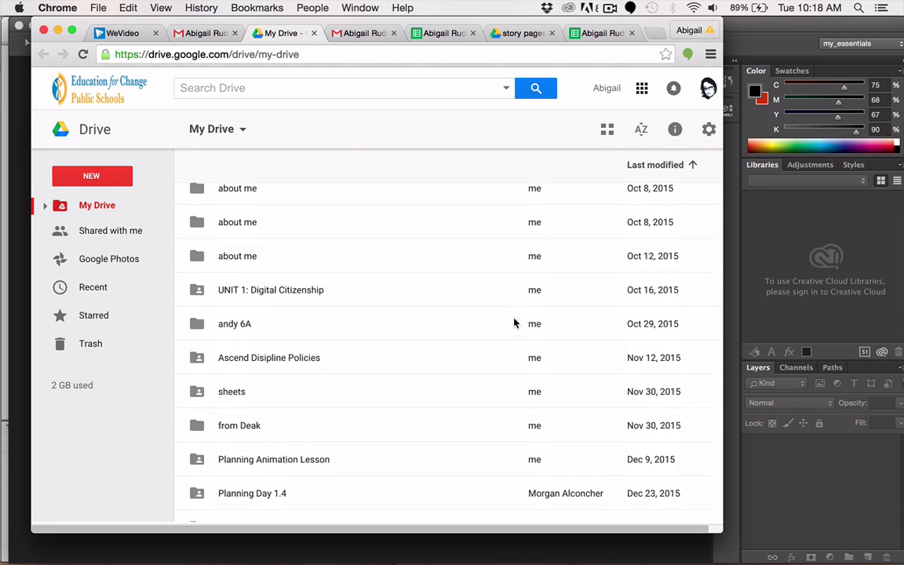
pyautogui.scroll(-1, 514, 323)
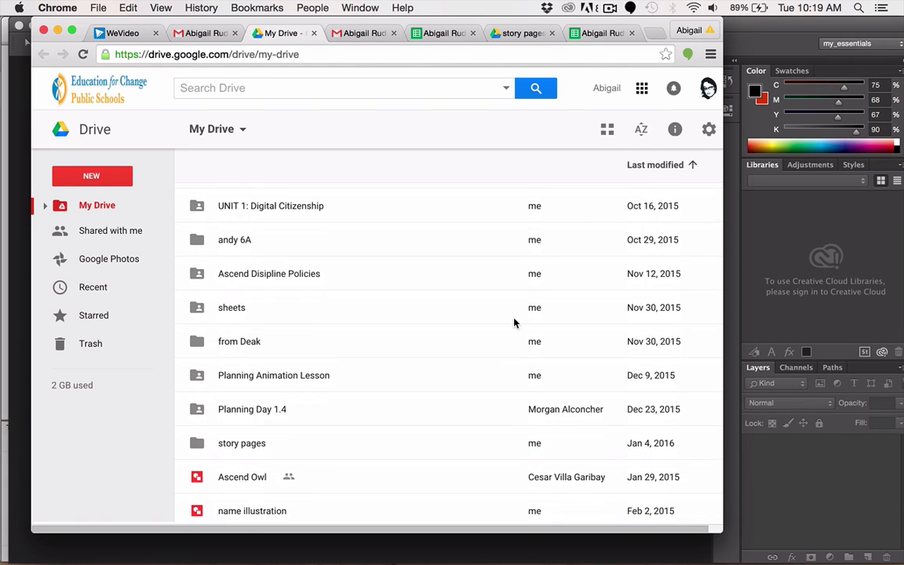
pyautogui.click(197, 248)
pyautogui.doubleClick(197, 248)
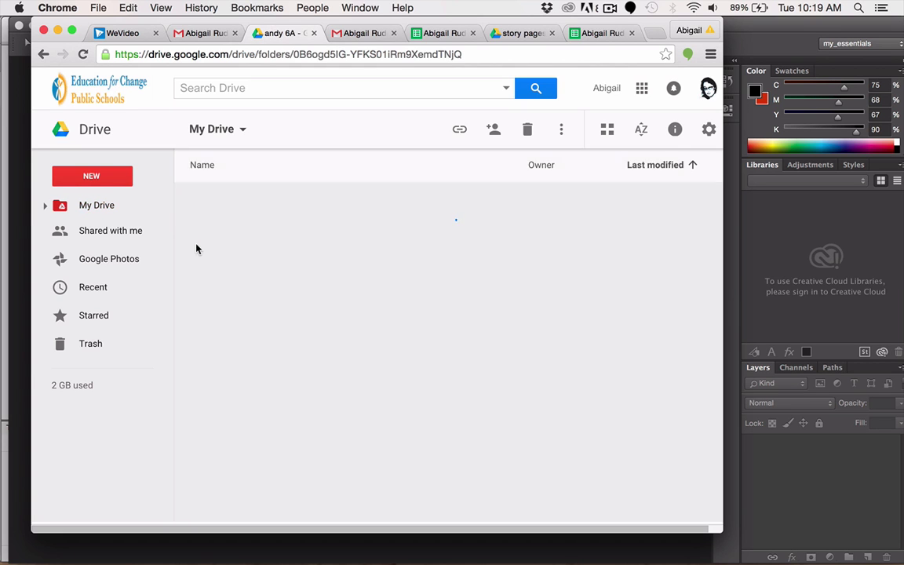
# Preview the student's collage PSD file in the 6A folder and download it
pyautogui.scroll(-6, 233, 269)
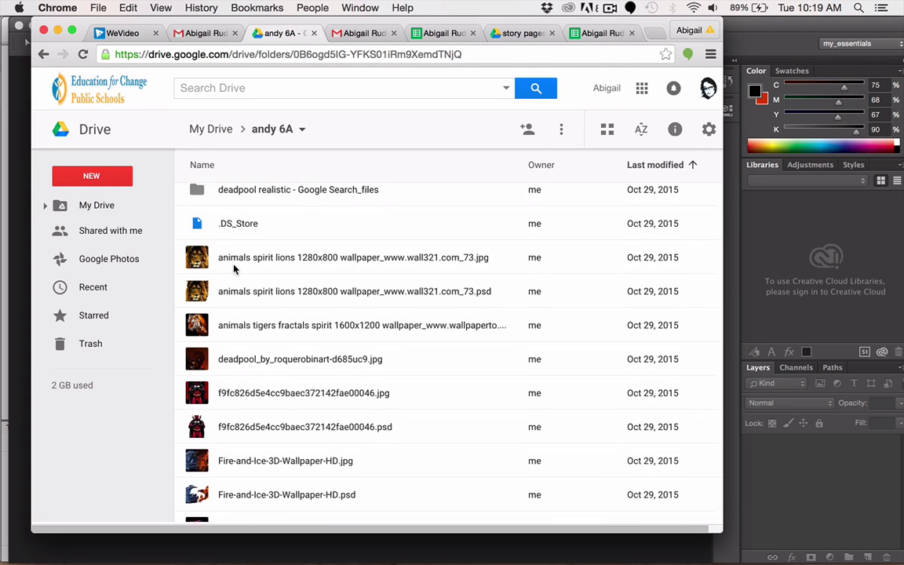
pyautogui.scroll(-7, 233, 269)
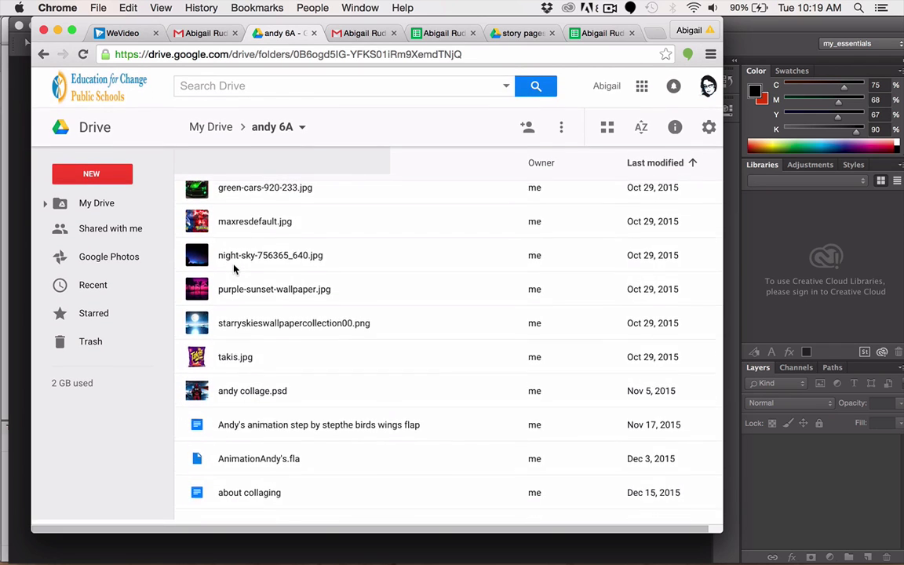
pyautogui.scroll(2, 233, 269)
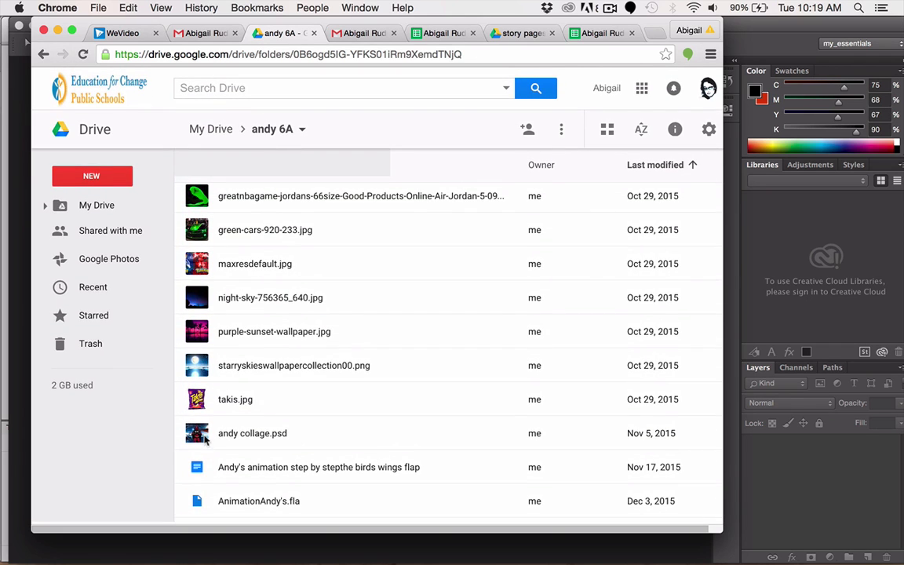
pyautogui.click(200, 434)
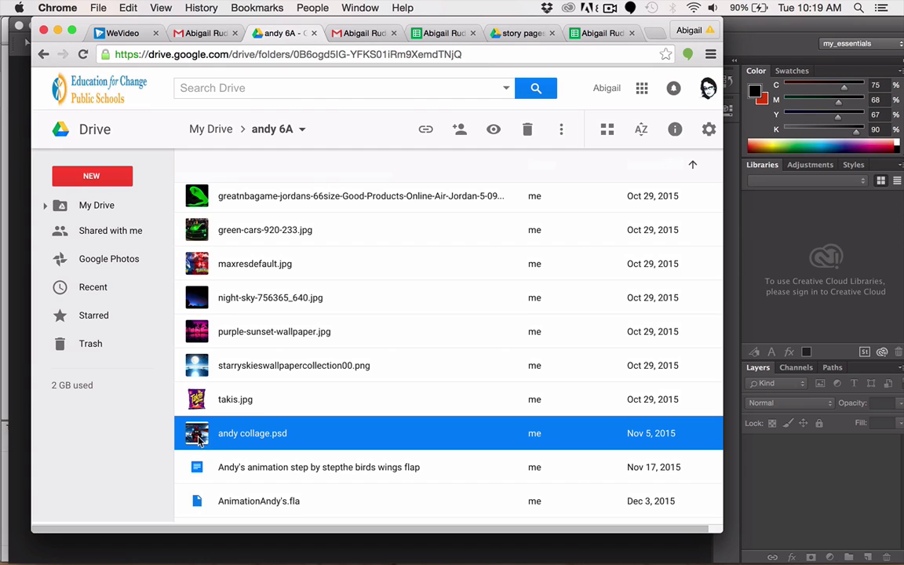
pyautogui.doubleClick(199, 439)
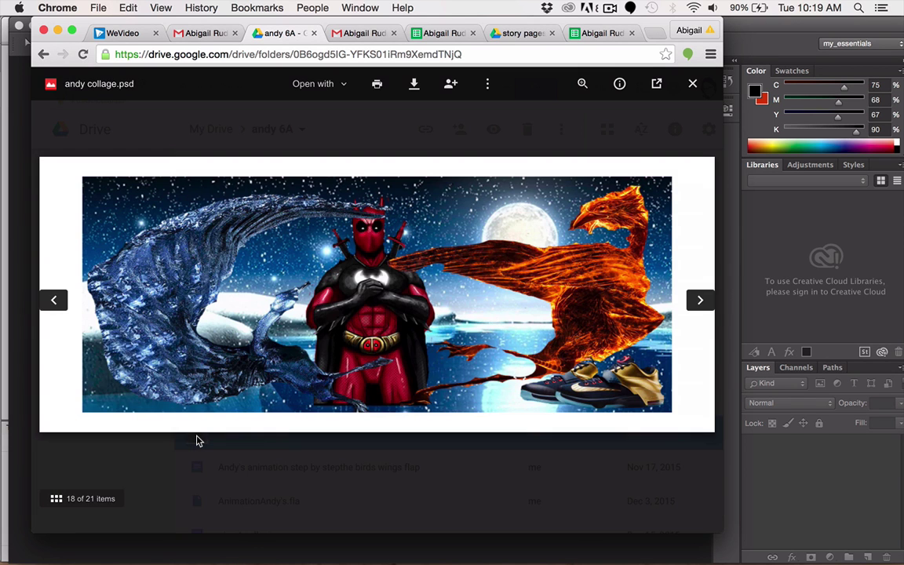
pyautogui.click(414, 88)
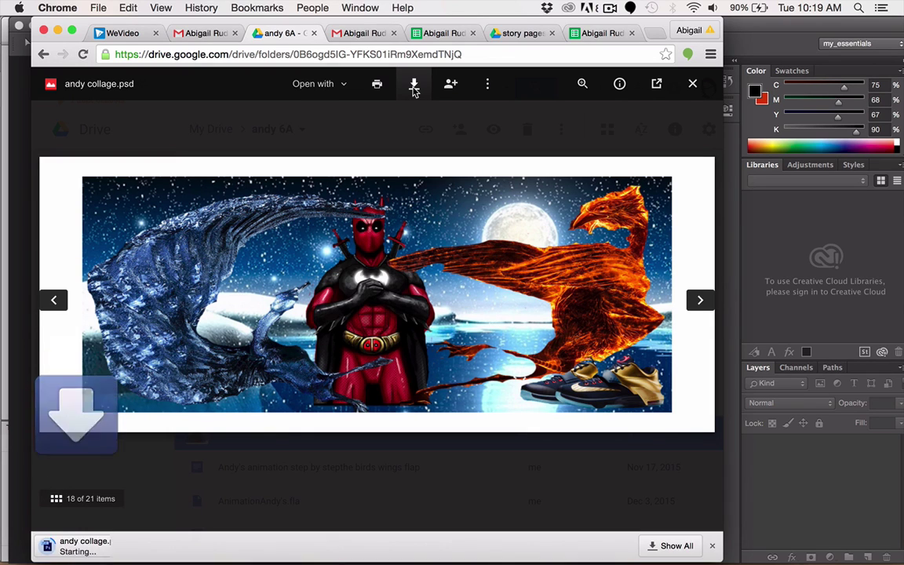
# Show the downloaded collage PSD in Finder and open it in Photoshop
pyautogui.moveTo(167, 561)
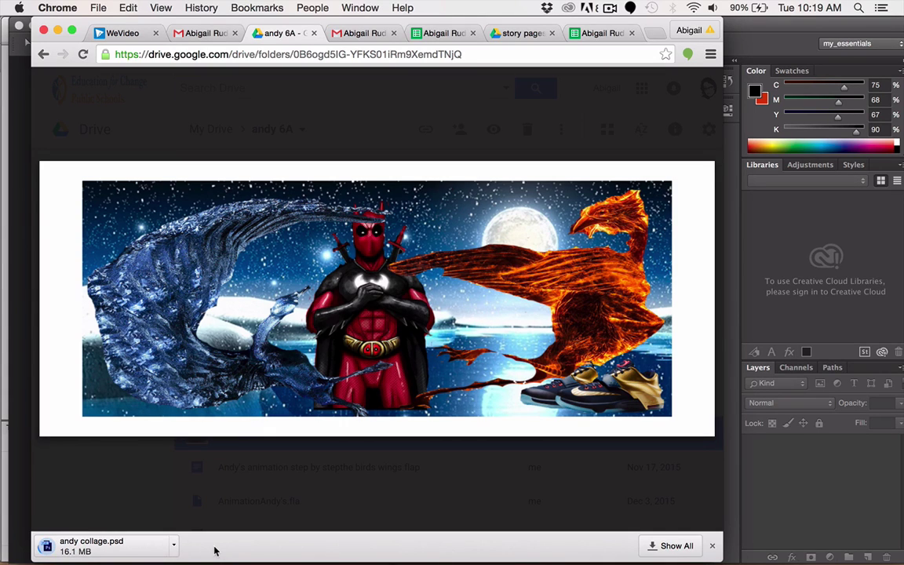
pyautogui.click(174, 548)
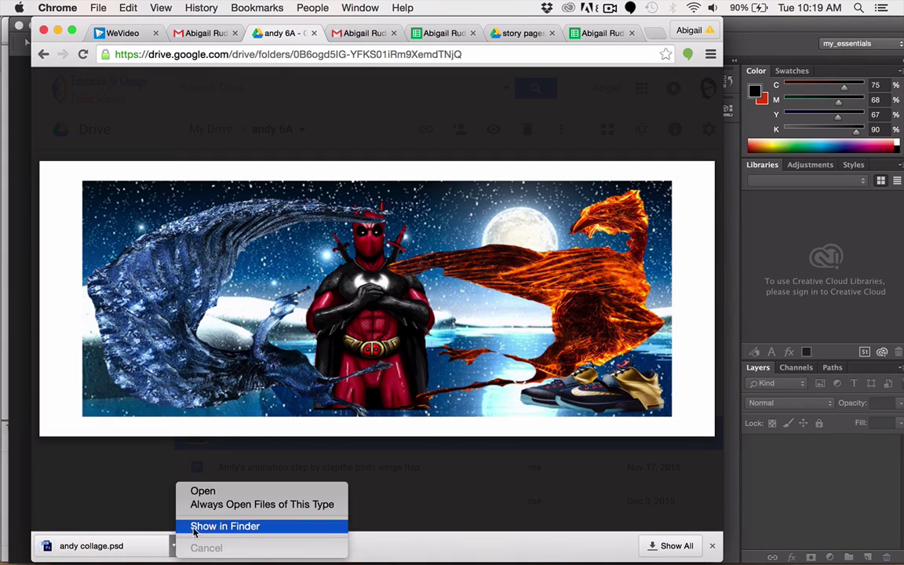
pyautogui.click(197, 527)
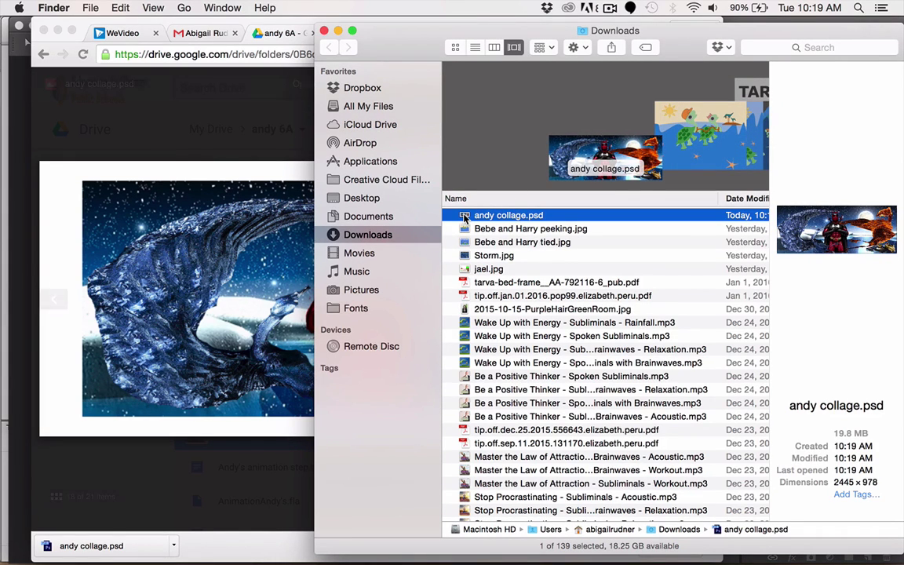
pyautogui.moveTo(464, 218)
pyautogui.mouseDown()
pyautogui.moveTo(463, 316)
pyautogui.moveTo(506, 560)
pyautogui.moveTo(521, 556)
pyautogui.moveTo(517, 222)
pyautogui.moveTo(469, 210)
pyautogui.moveTo(467, 222)
pyautogui.mouseUp()
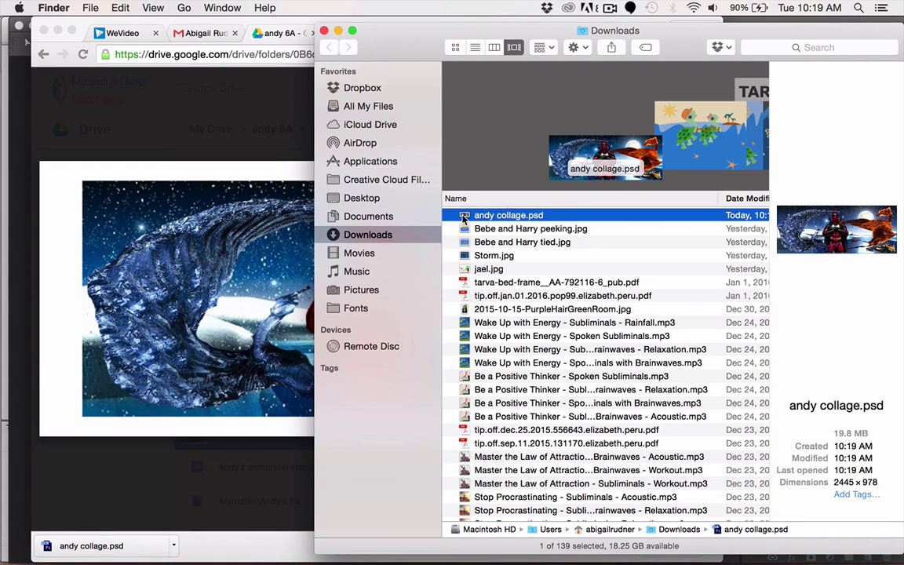
pyautogui.doubleClick(466, 222)
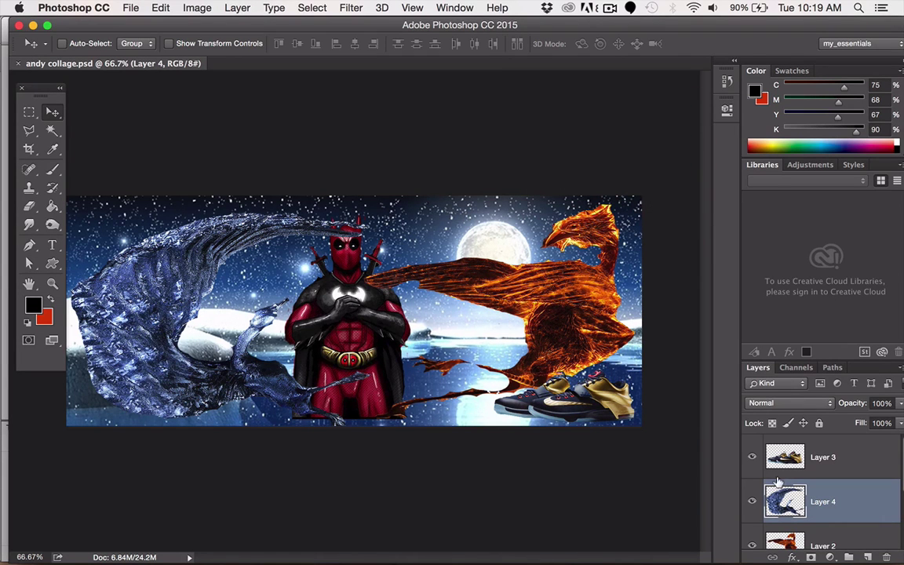
# Hide Layer 1, Layer 2, Layer 4 and Layer 3 so only the Background layer is shown
pyautogui.scroll(-3, 785, 486)
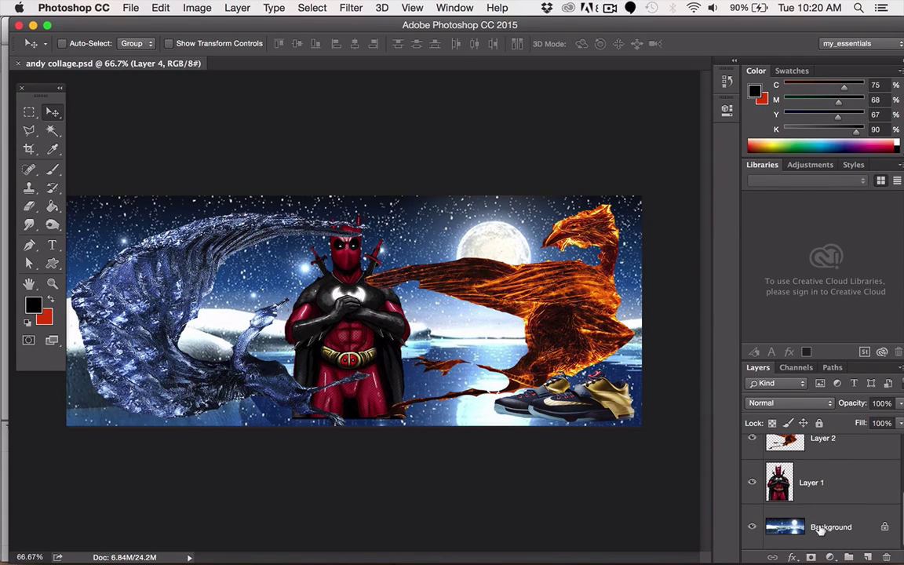
pyautogui.click(749, 480)
pyautogui.scroll(1, 750, 478)
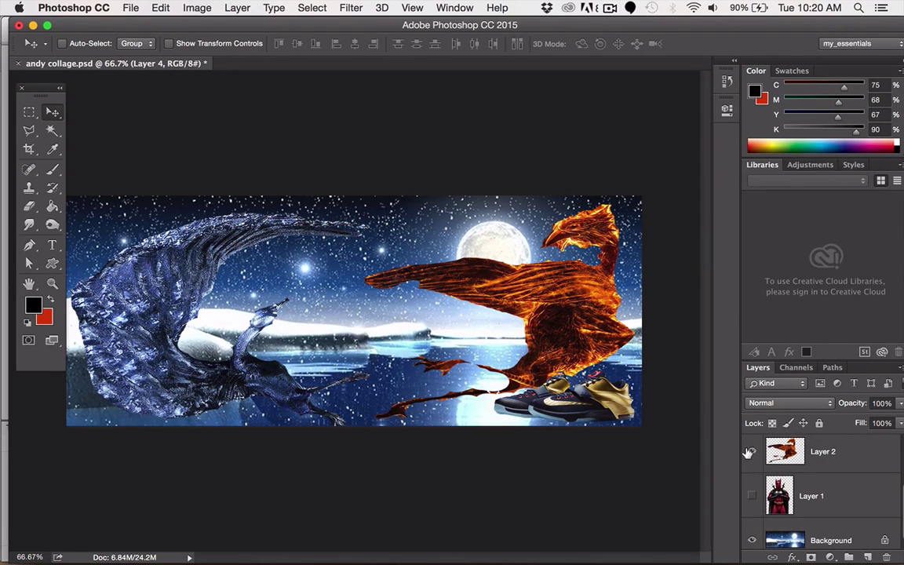
pyautogui.click(747, 453)
pyautogui.scroll(2, 747, 453)
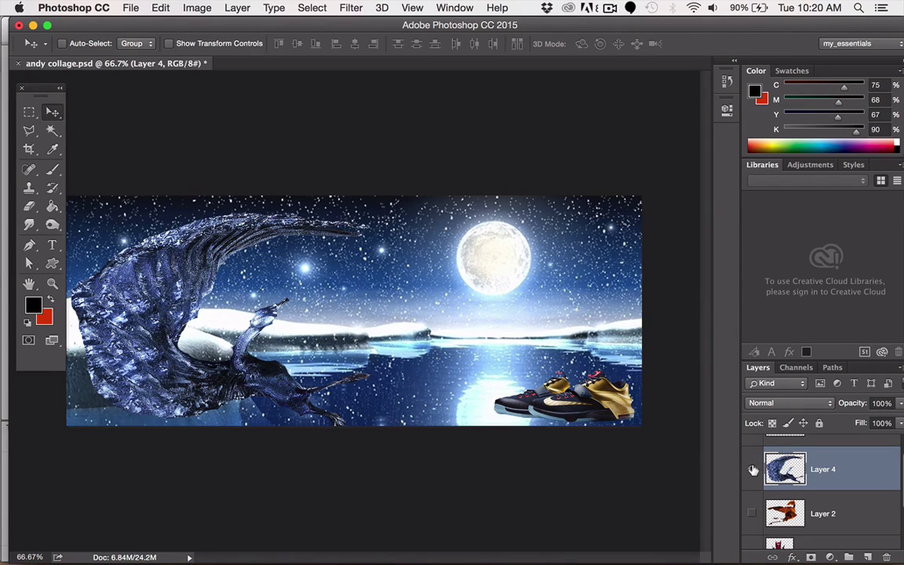
pyautogui.click(753, 469)
pyautogui.scroll(1, 752, 467)
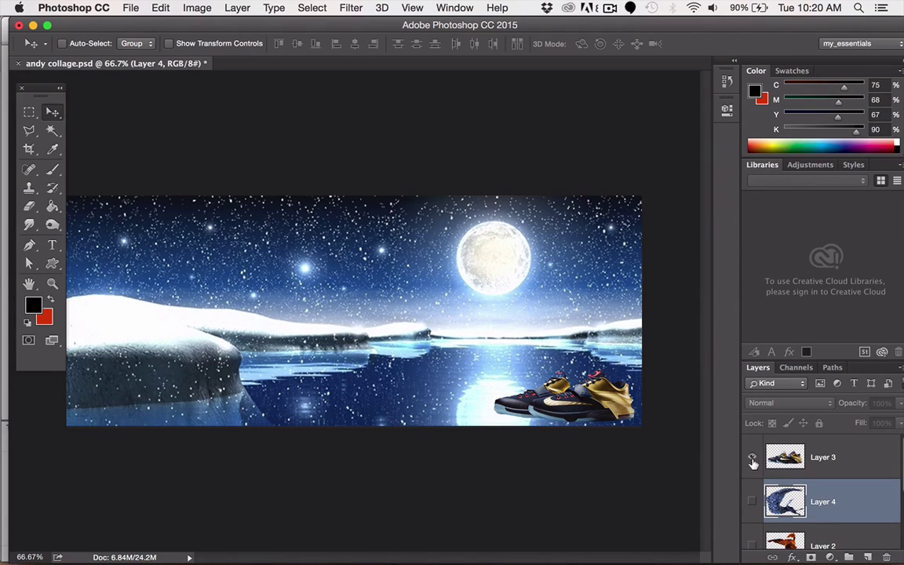
pyautogui.click(750, 457)
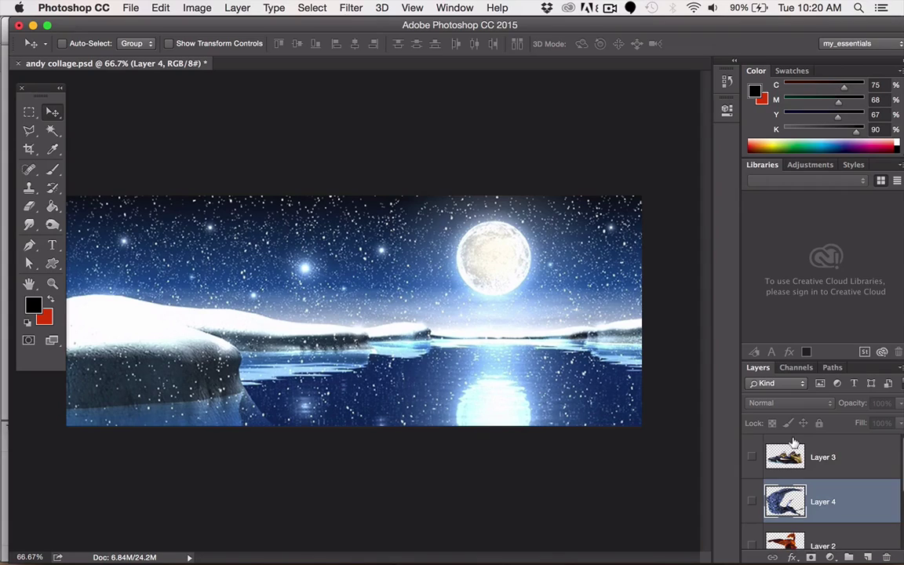
# Select the entire canvas on the Background layer and copy it to the clipboard
pyautogui.scroll(-3, 794, 444)
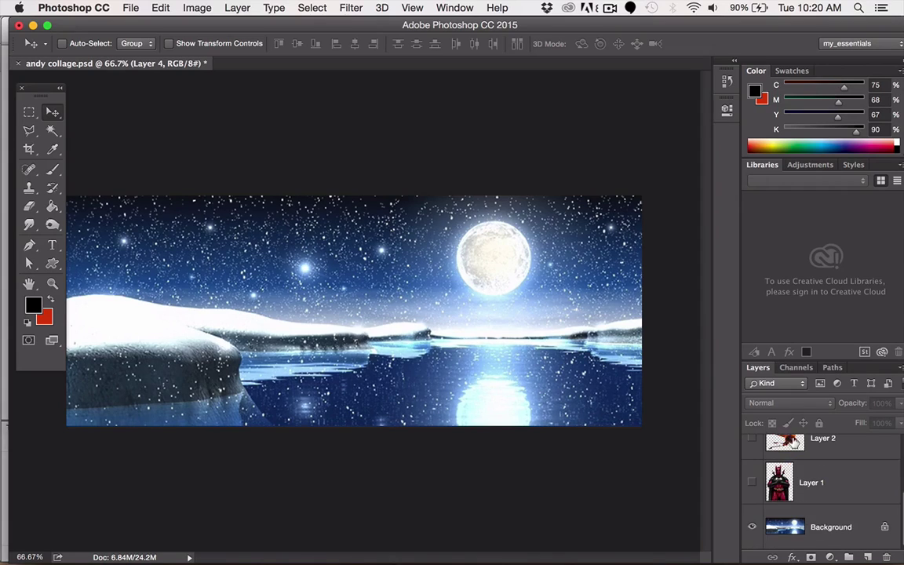
pyautogui.click(822, 528)
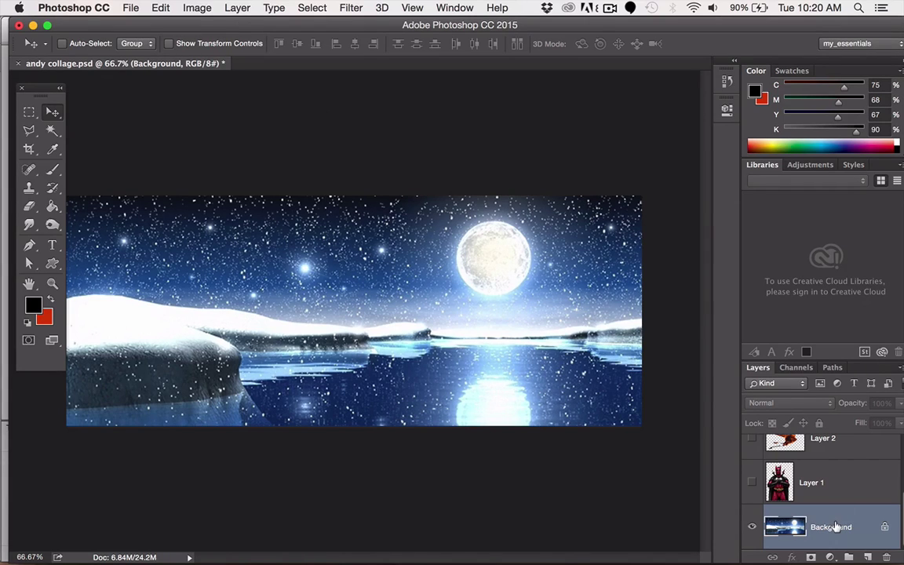
pyautogui.click(313, 8)
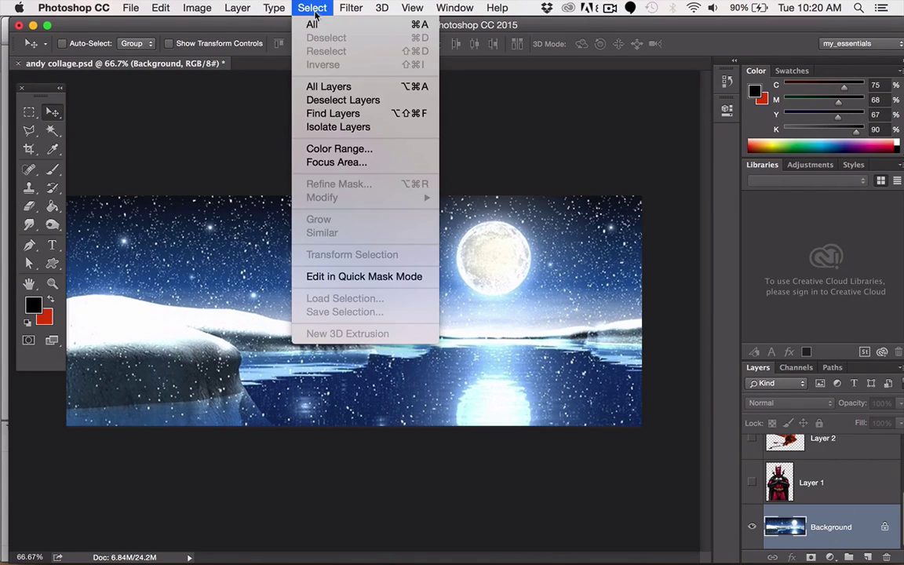
pyautogui.click(312, 24)
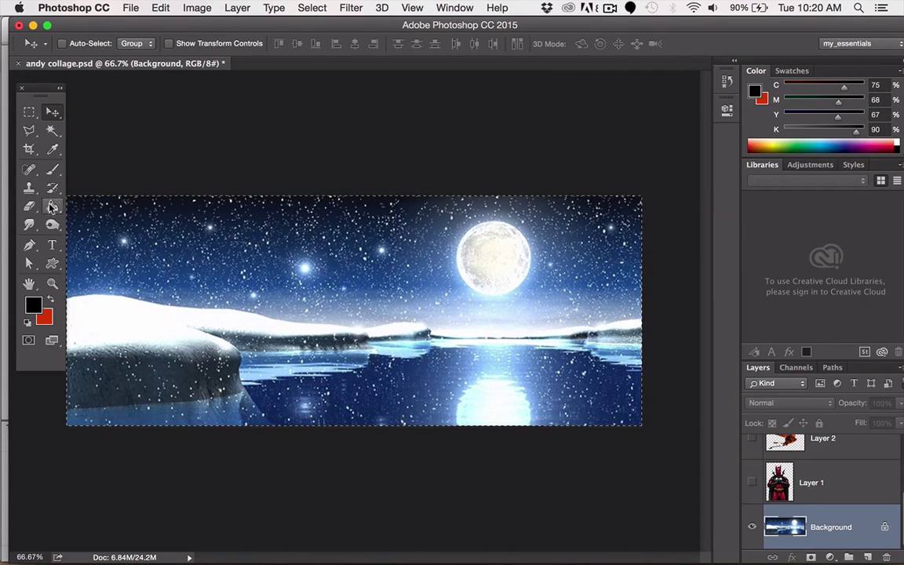
pyautogui.click(160, 7)
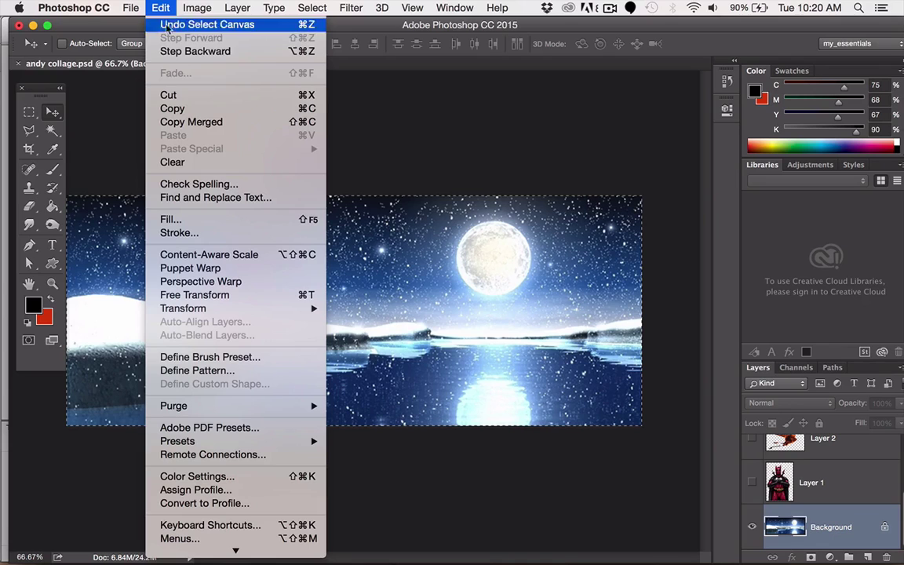
pyautogui.click(180, 113)
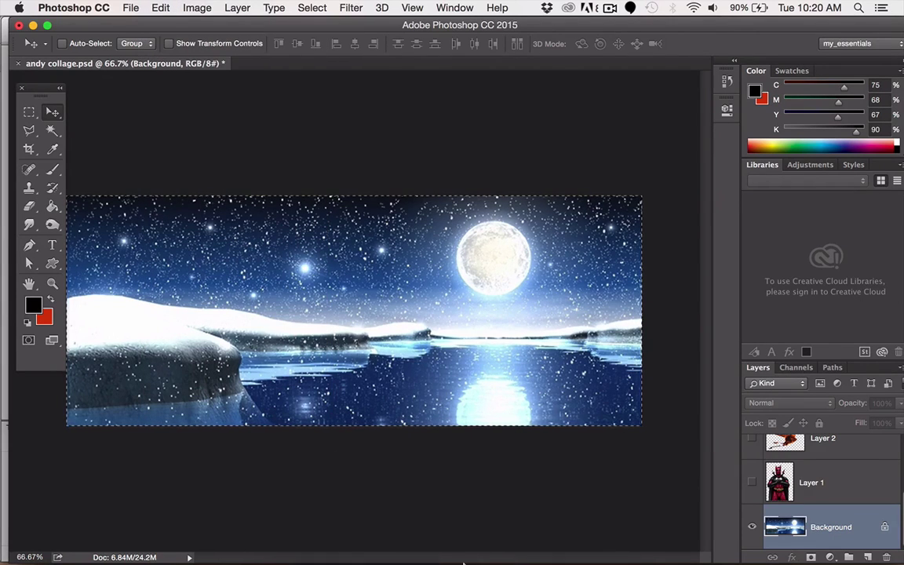
# Switch to Flash Professional and create a new ActionScript 3.0 document, 550 by 400 px at 24 fps
pyautogui.moveTo(466, 559)
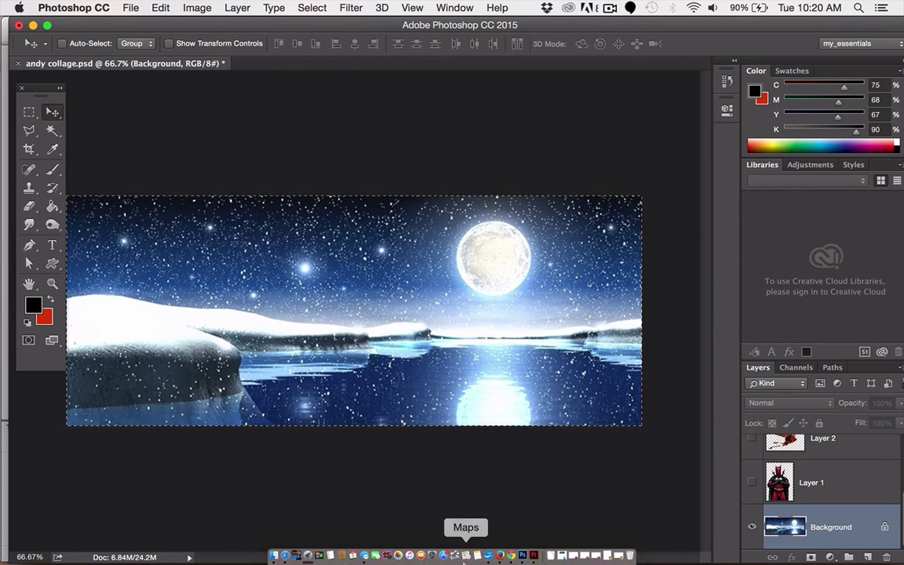
pyautogui.click(534, 557)
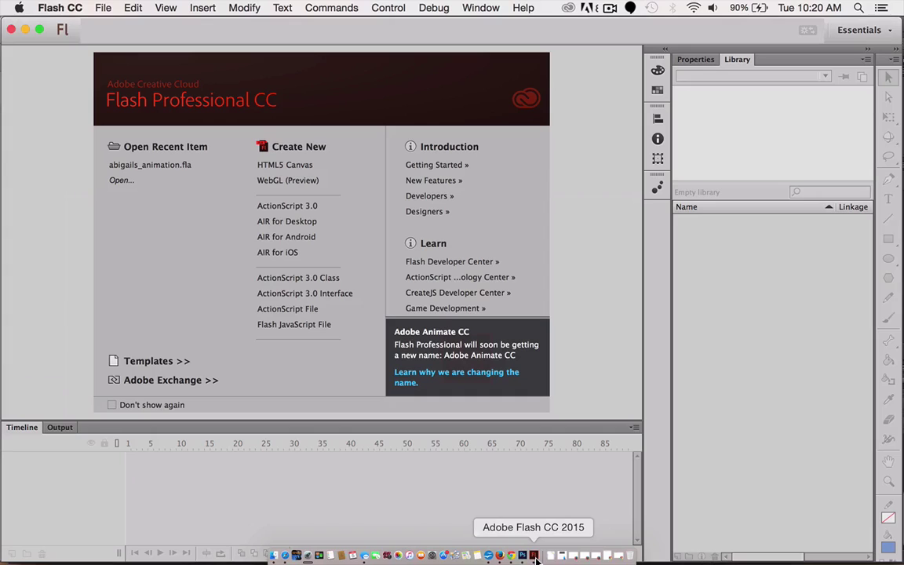
pyautogui.click(112, 9)
pyautogui.click(104, 25)
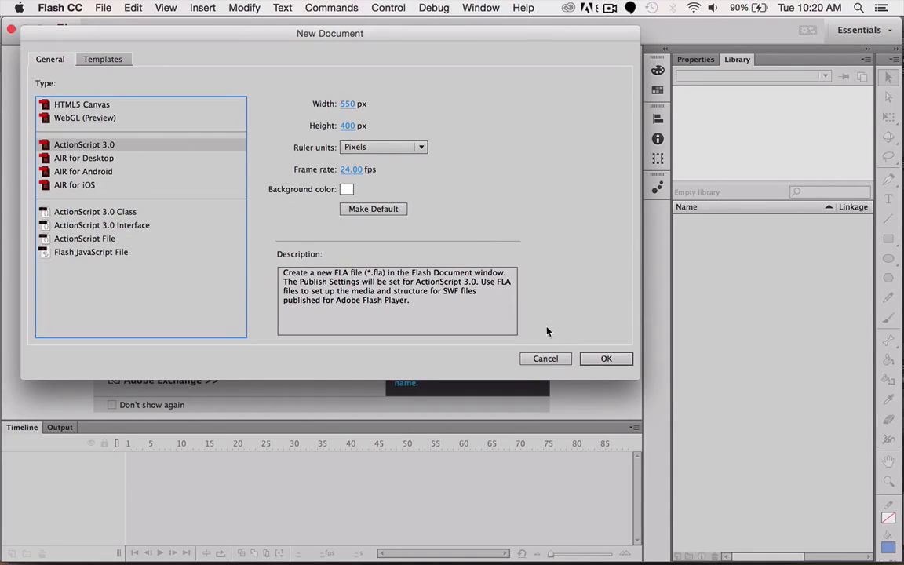
pyautogui.click(597, 359)
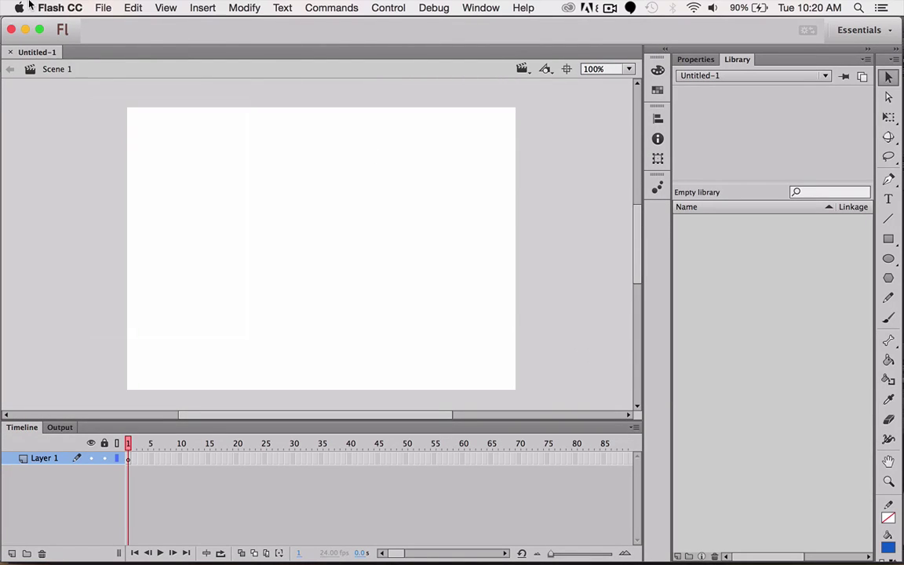
# Paste the copied background image into the document and shift it so it overlaps the stage
pyautogui.click(134, 8)
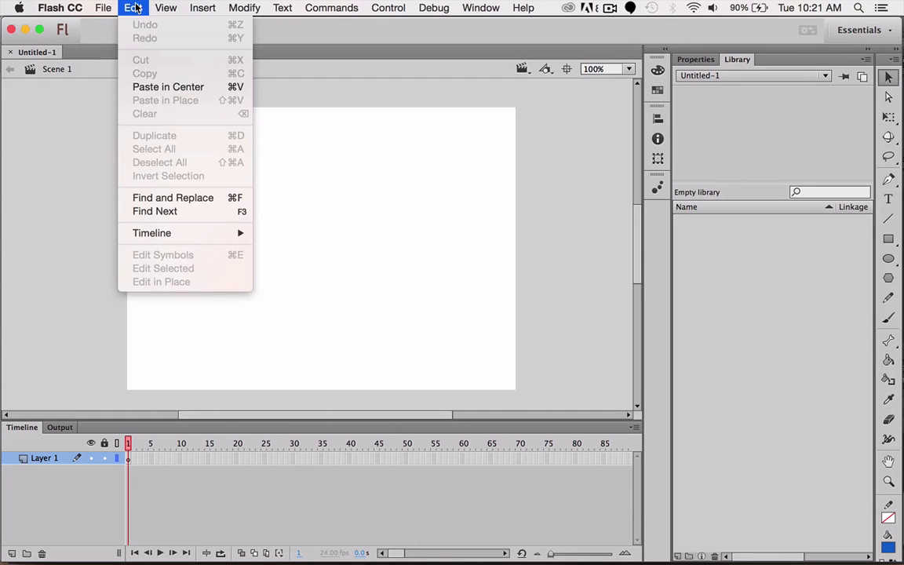
pyautogui.click(151, 88)
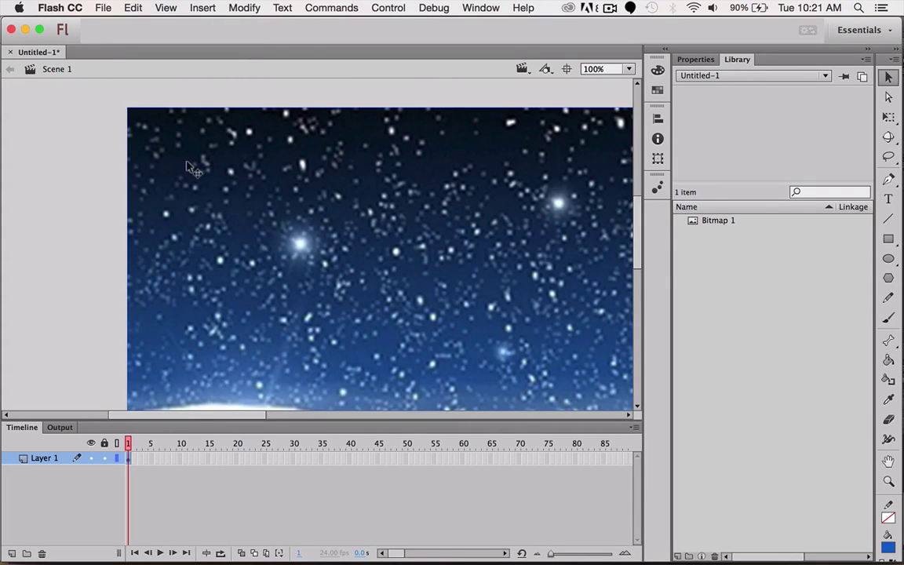
pyautogui.moveTo(193, 175); pyautogui.dragTo(226, 119)
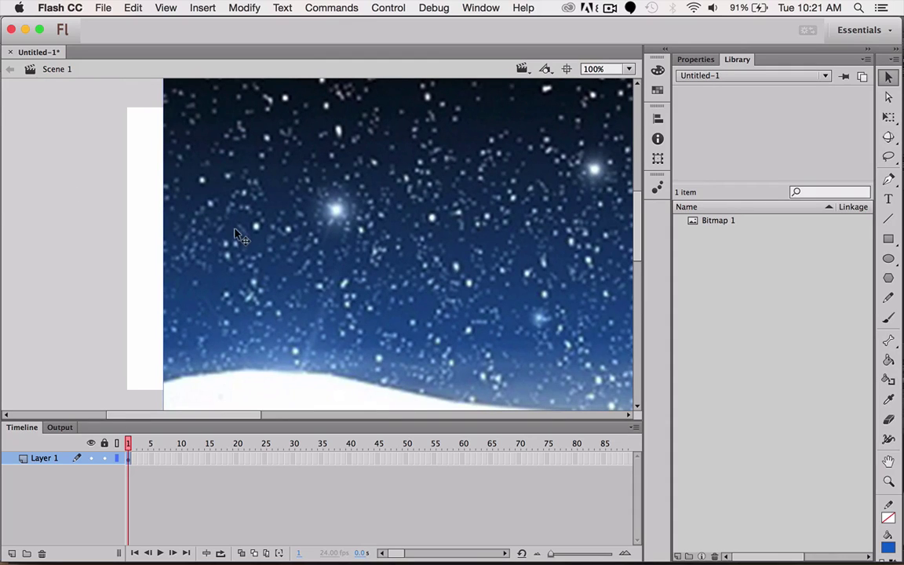
pyautogui.moveTo(216, 212); pyautogui.dragTo(302, 212)
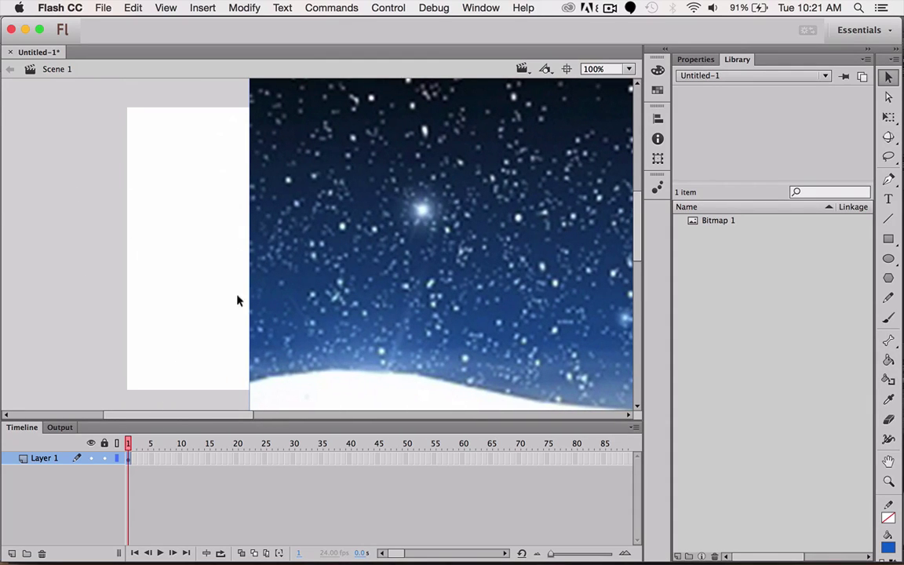
pyautogui.moveTo(389, 268); pyautogui.dragTo(203, 325)
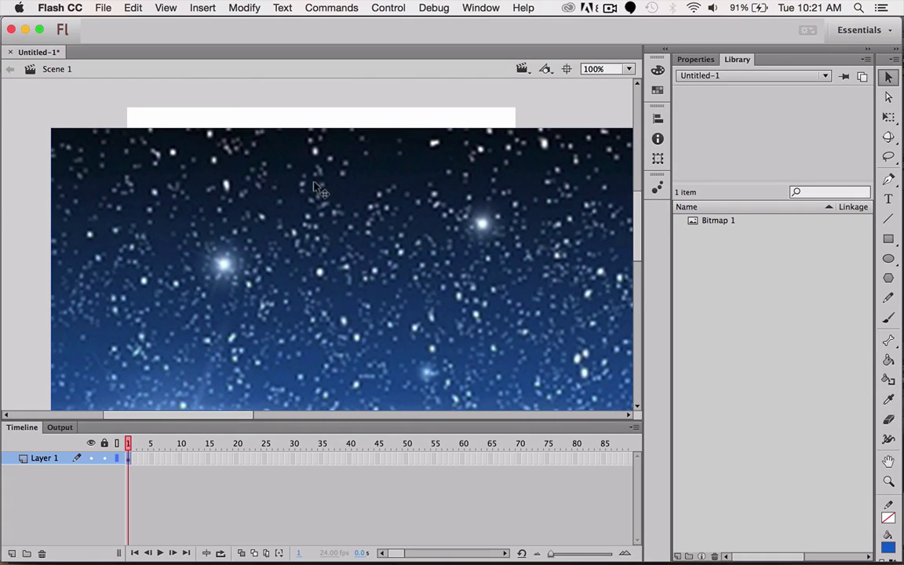
pyautogui.moveTo(313, 187); pyautogui.dragTo(305, 186)
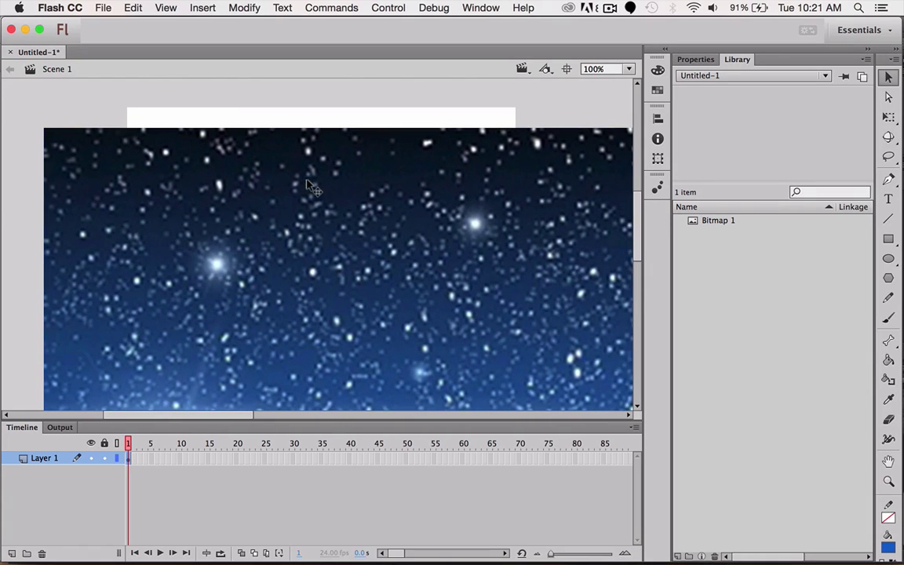
# Scale the pasted background image proportionally to 52%
pyautogui.click(658, 160)
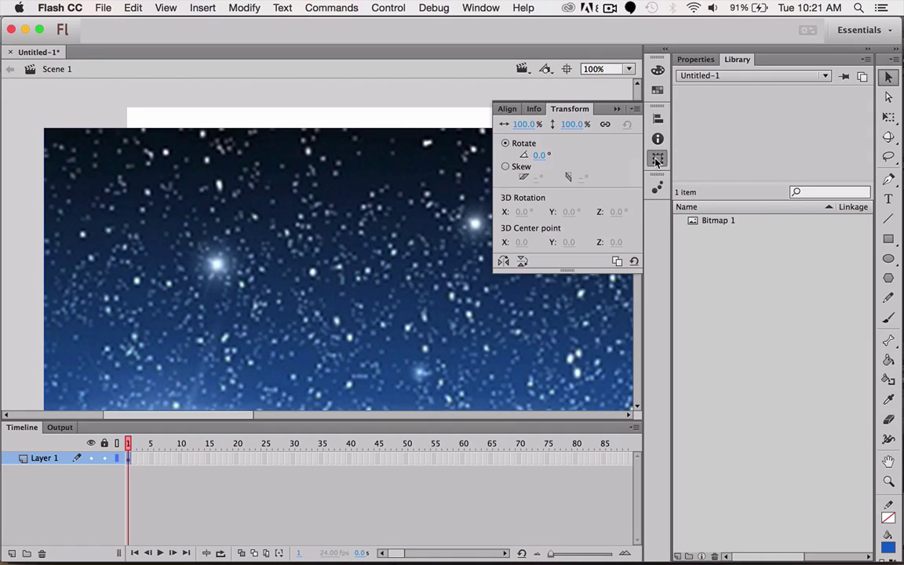
pyautogui.click(604, 126)
pyautogui.click(605, 124)
pyautogui.click(571, 124)
pyautogui.moveTo(571, 124); pyautogui.dragTo(560, 260)
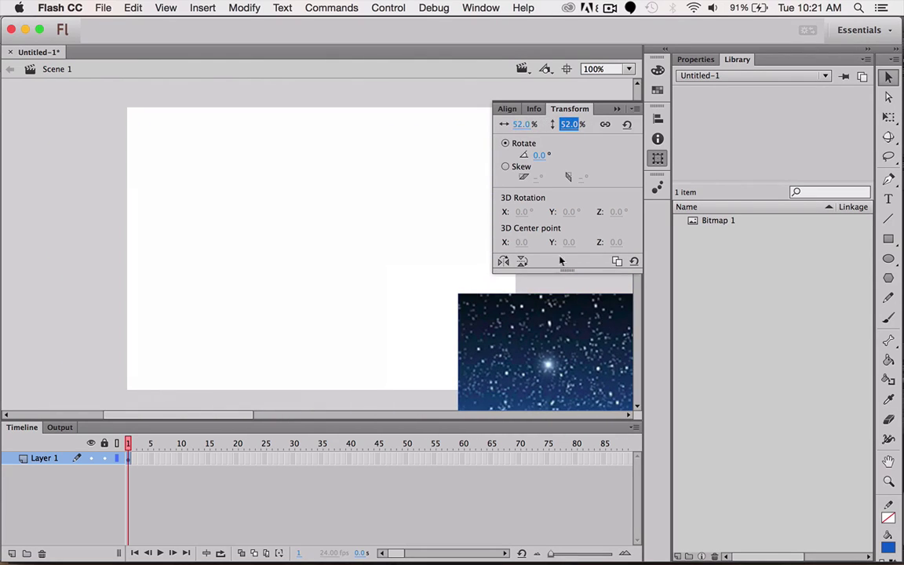
# Move the scaled background back over the stage, aligning its snowy shore near the stage's left edge
pyautogui.moveTo(590, 318); pyautogui.dragTo(280, 157)
pyautogui.scroll(-2, 71, 323)
pyautogui.scroll(2, 71, 324)
pyautogui.hscroll(5, 72, 325)
pyautogui.hscroll(-9, 71, 325)
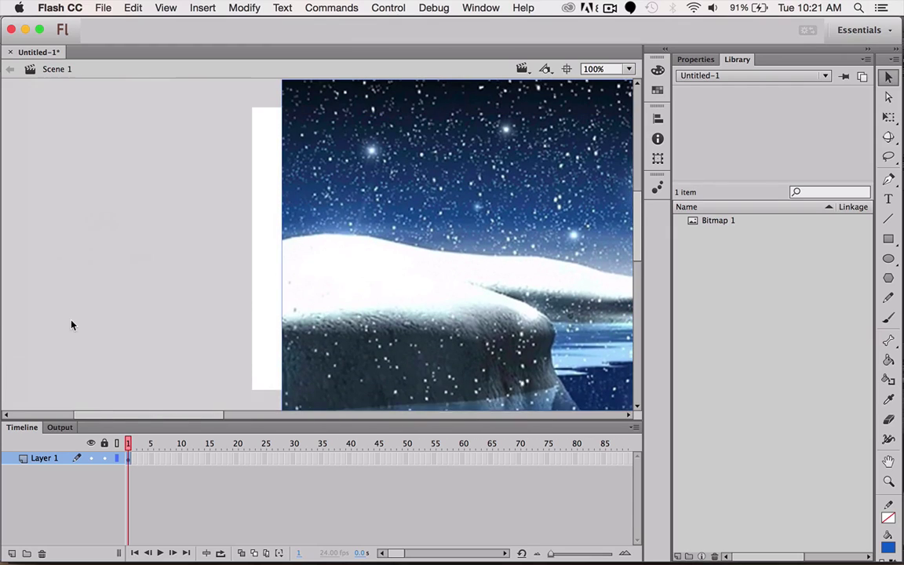
pyautogui.scroll(2, 71, 325)
pyautogui.scroll(-2, 71, 325)
pyautogui.hscroll(6, 71, 325)
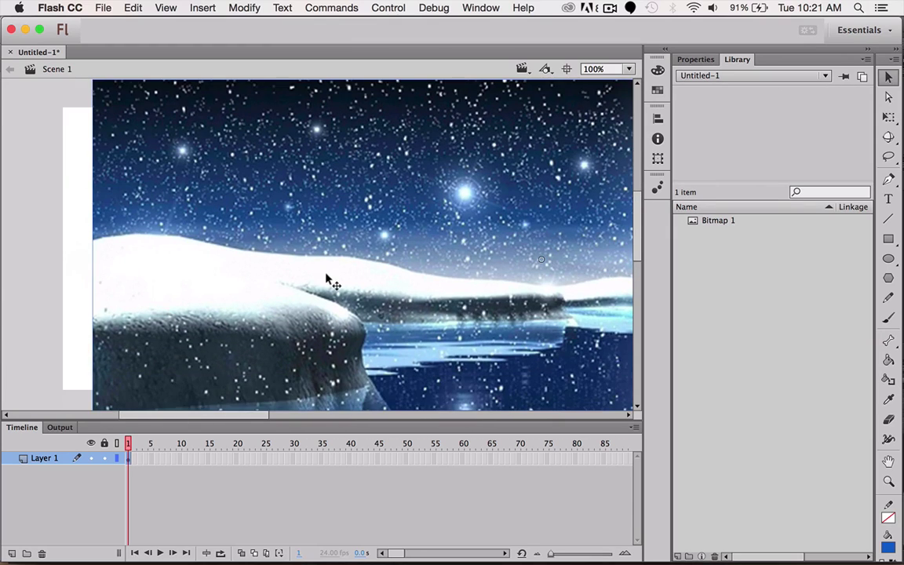
# Shrink the background image slightly more and shift it left until it covers the whole stage
pyautogui.click(657, 160)
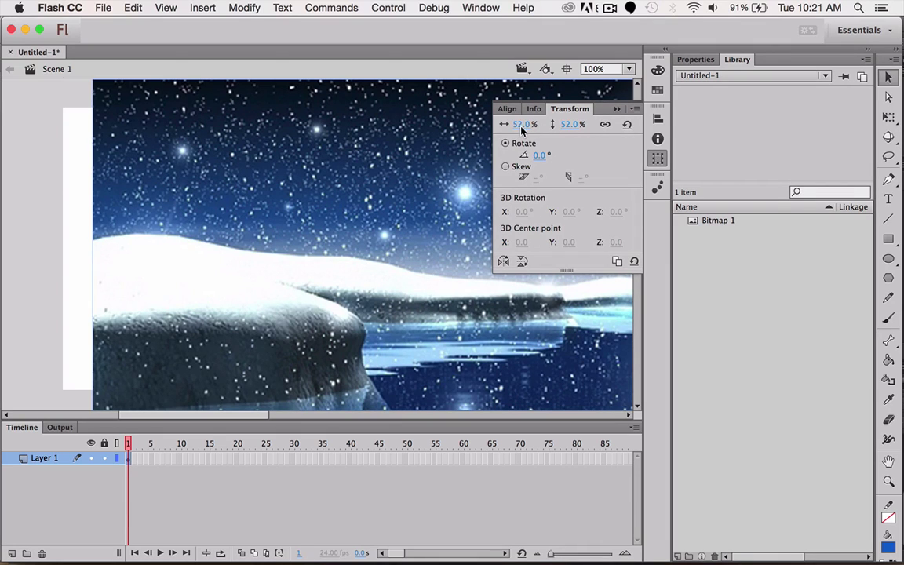
pyautogui.moveTo(520, 126); pyautogui.dragTo(512, 126)
pyautogui.moveTo(271, 231); pyautogui.dragTo(182, 232)
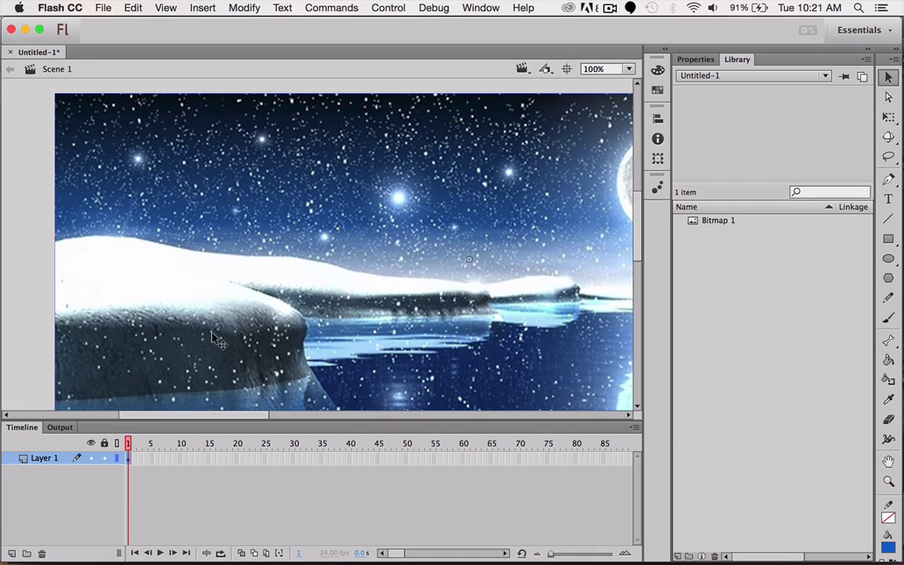
# Create a motion tween on Layer 1 and scale the background proportionally to 77% at frame 24
pyautogui.rightClick(128, 460)
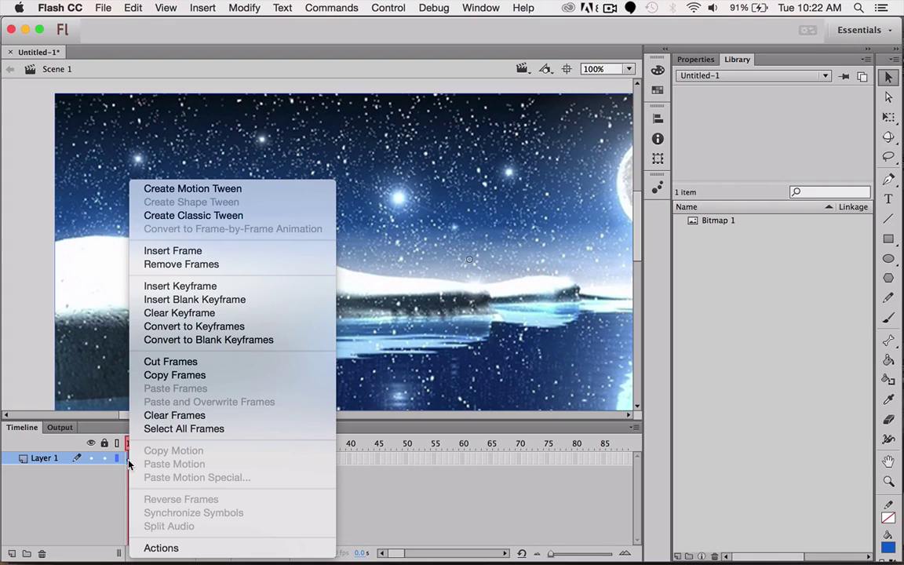
pyautogui.click(265, 190)
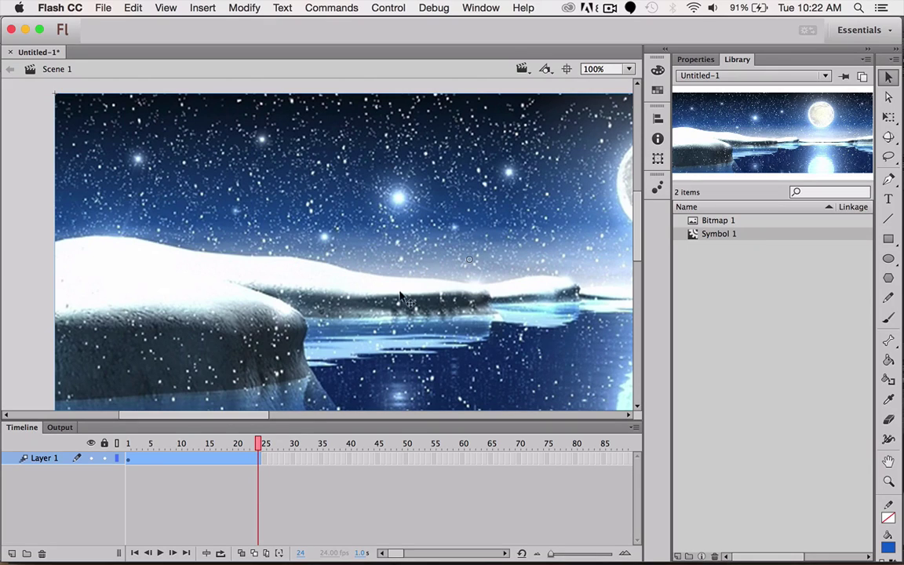
pyautogui.click(658, 158)
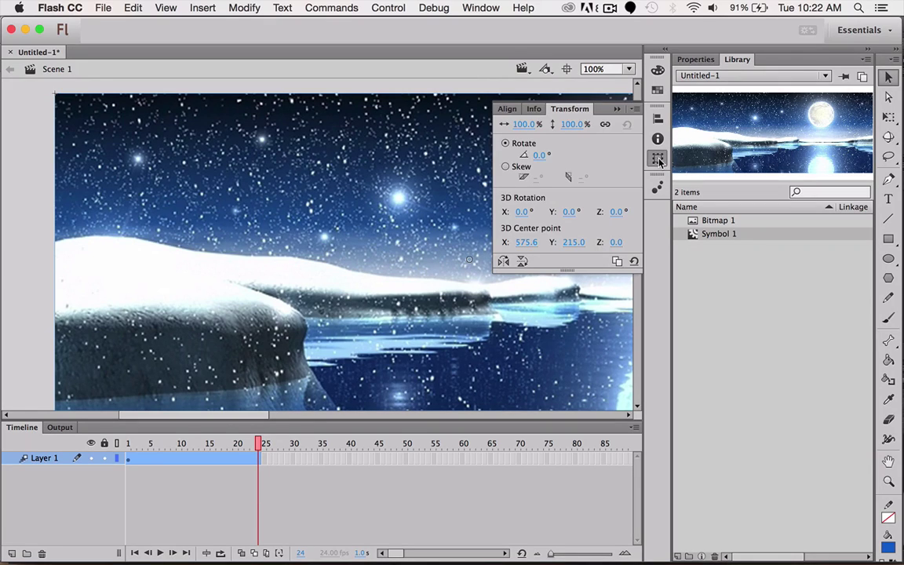
pyautogui.click(563, 123)
pyautogui.write('91')
pyautogui.press('Return')
pyautogui.moveTo(562, 123)
pyautogui.mouseDown()
pyautogui.moveTo(545, 127)
pyautogui.moveTo(561, 135)
pyautogui.mouseUp()
# Move the background left at frame 24 and enlarge it slightly so the stage stays covered and the moon ends up in view
pyautogui.moveTo(362, 200); pyautogui.dragTo(182, 202)
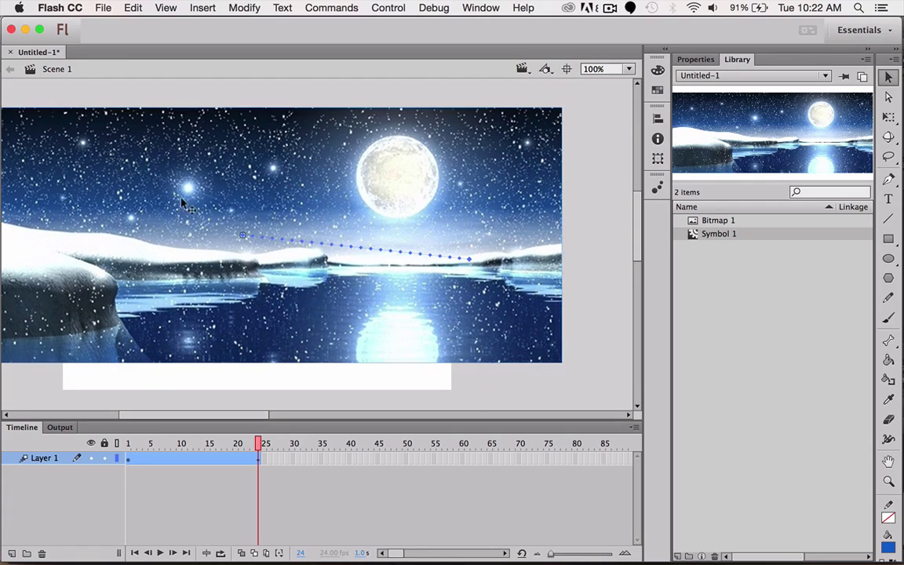
pyautogui.click(657, 159)
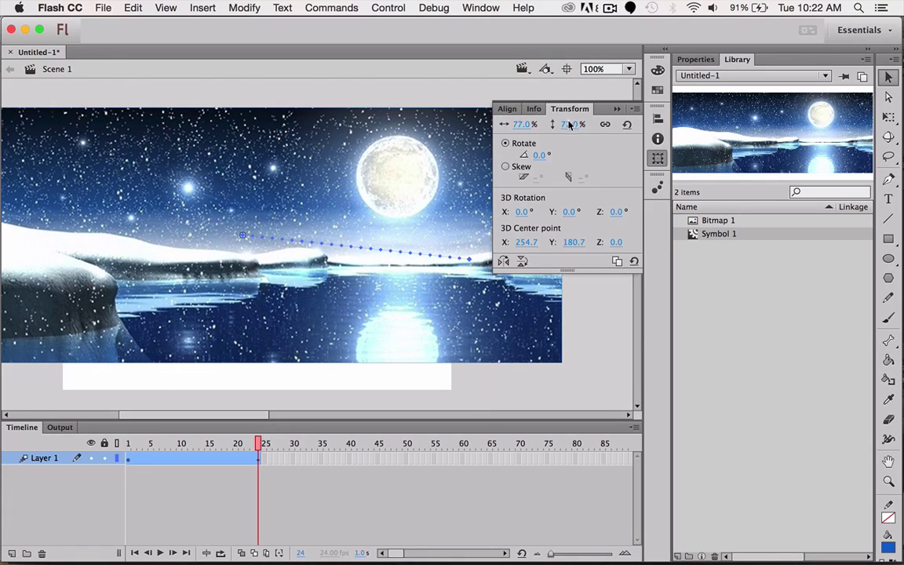
pyautogui.moveTo(569, 130); pyautogui.dragTo(582, 124)
pyautogui.moveTo(410, 258); pyautogui.dragTo(343, 297)
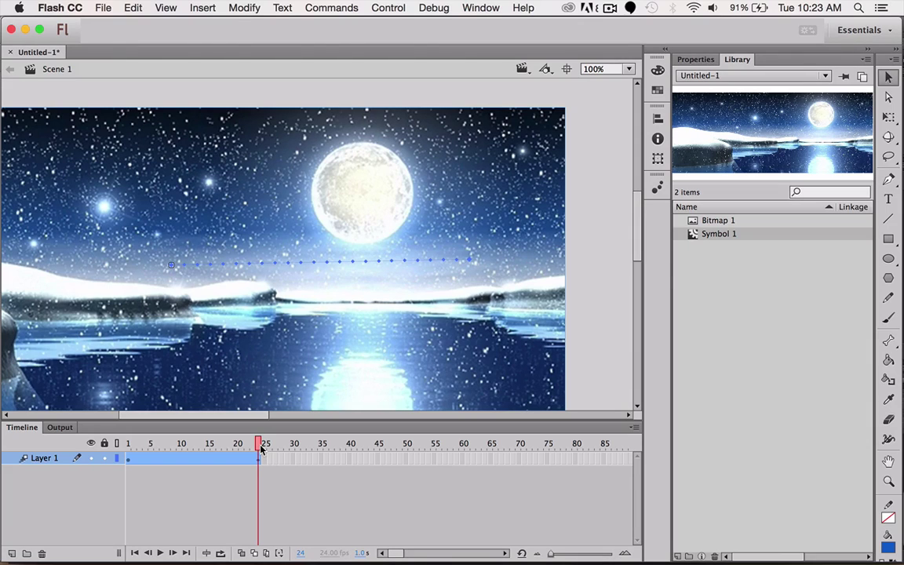
# Play the background tween from frame 1 to check the pan
pyautogui.moveTo(260, 448); pyautogui.dragTo(125, 444)
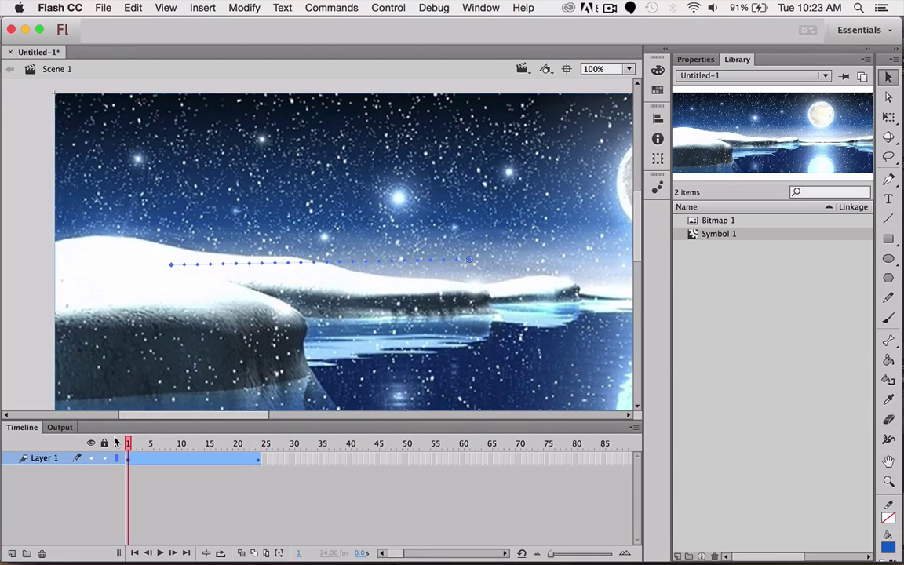
pyautogui.press('Return')
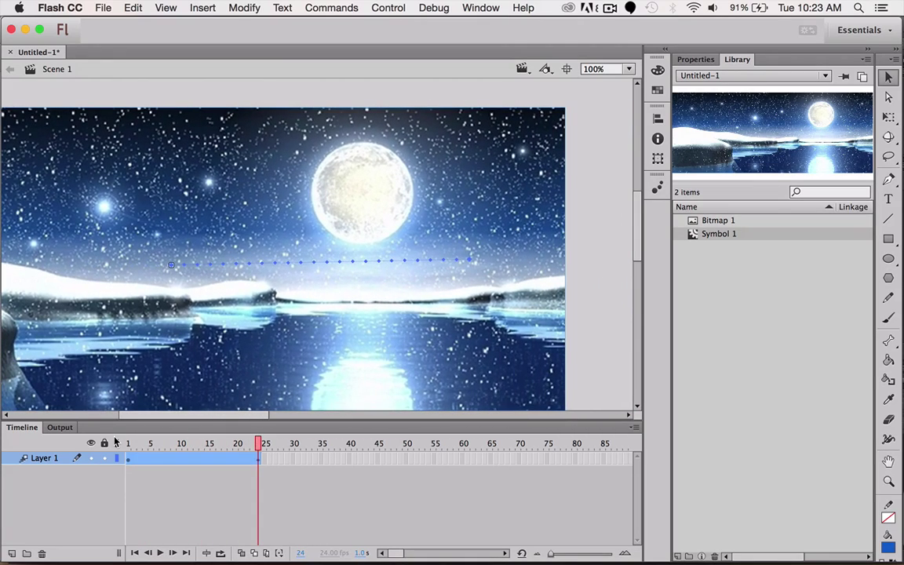
pyautogui.press('Return')
# Extend the Layer 1 motion tween to frame 75 and test the movie to check the slower pan
pyautogui.moveTo(257, 454); pyautogui.dragTo(542, 458)
pyautogui.click(545, 458)
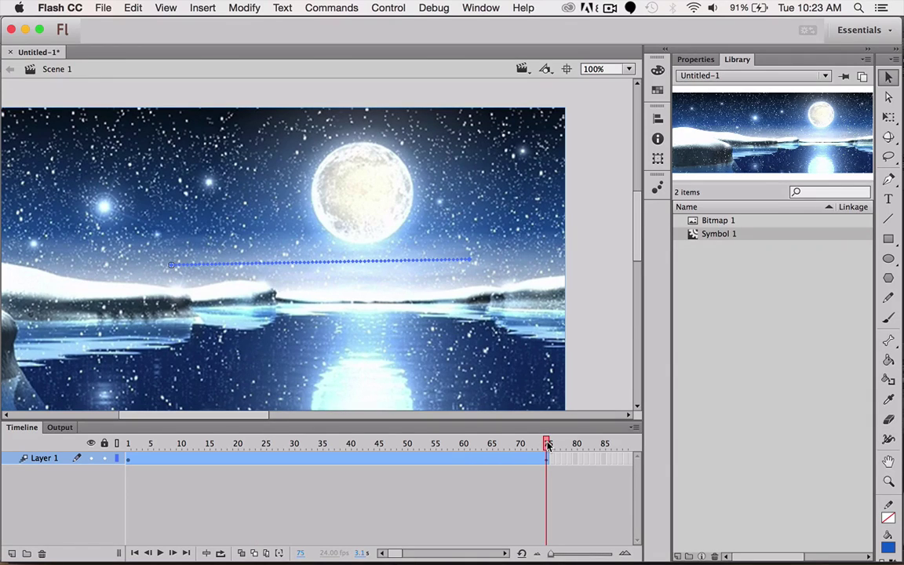
pyautogui.moveTo(547, 445); pyautogui.dragTo(102, 421)
pyautogui.press('Return')
pyautogui.press('super+Return')
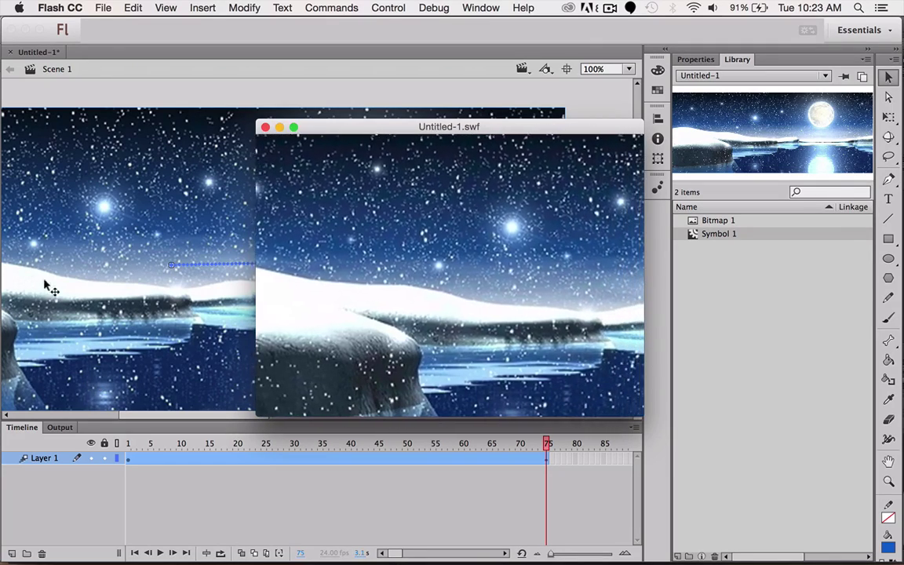
pyautogui.click(265, 128)
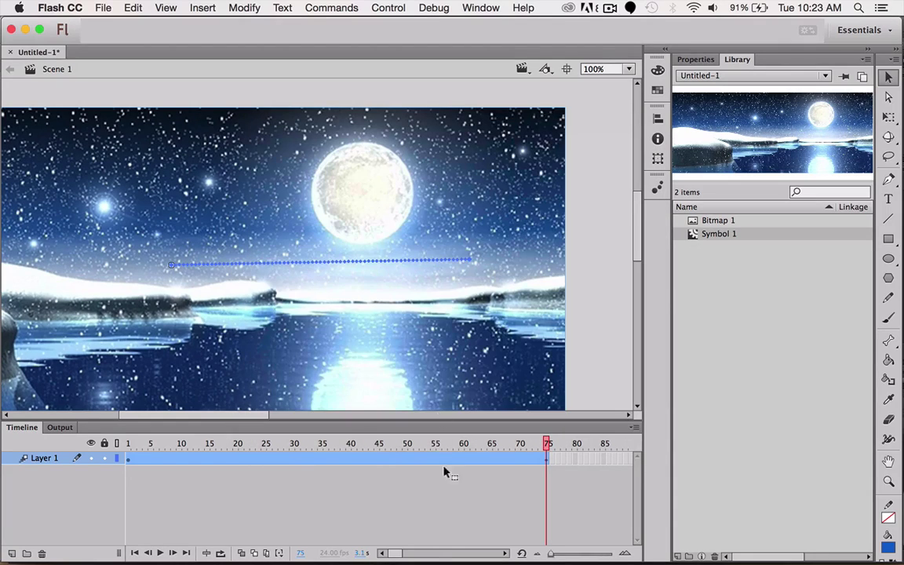
# Lengthen the Layer 1 motion tween to frame 110 and test the movie again
pyautogui.hscroll(5, 466, 521)
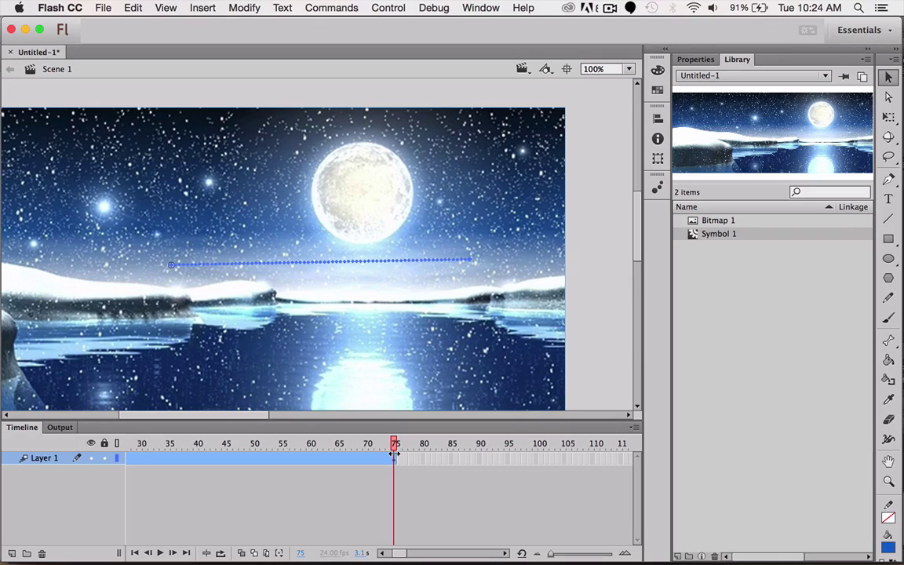
pyautogui.click(393, 457)
pyautogui.moveTo(397, 454); pyautogui.dragTo(590, 457)
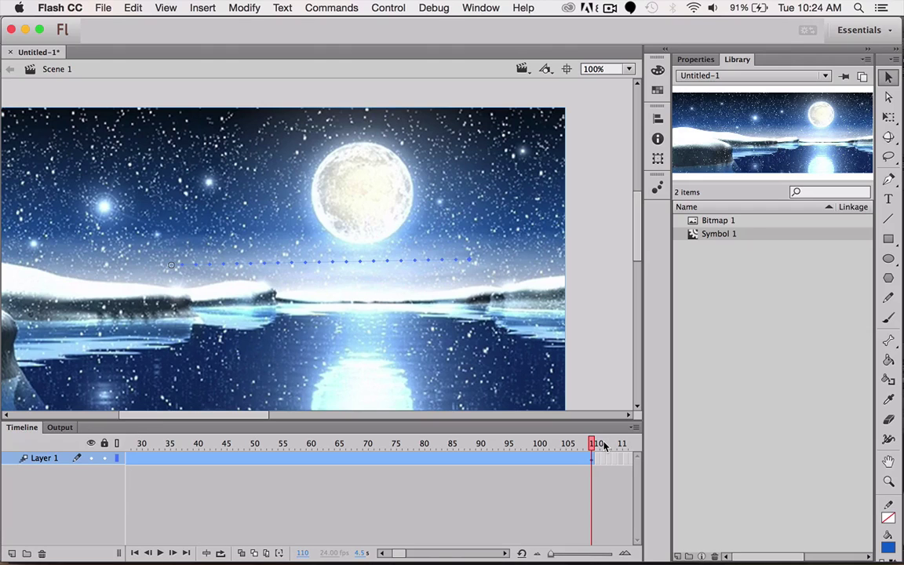
pyautogui.press('super+Return')
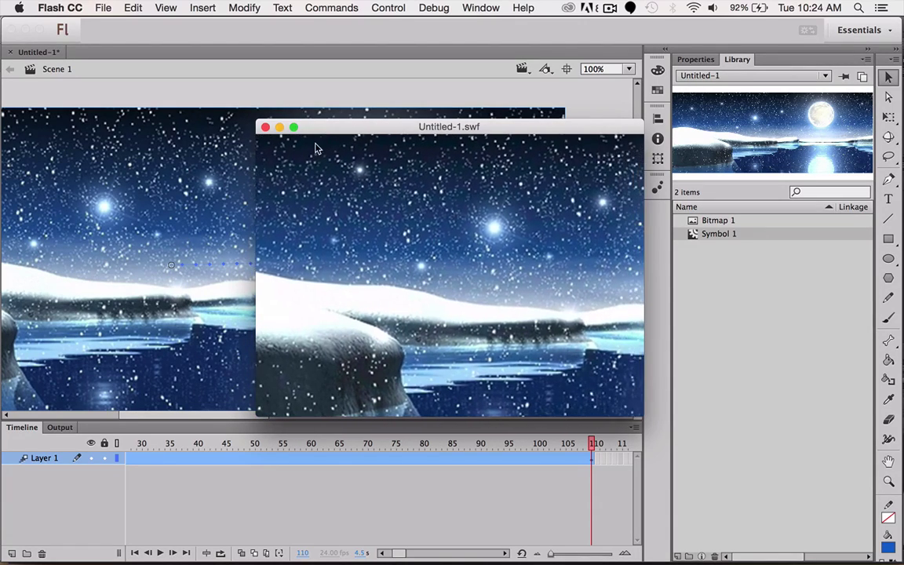
pyautogui.click(266, 127)
# Save the document to the Desktop in Flash Document (*.fla) format, named with the teacher's name followed by "_animation"
pyautogui.click(102, 8)
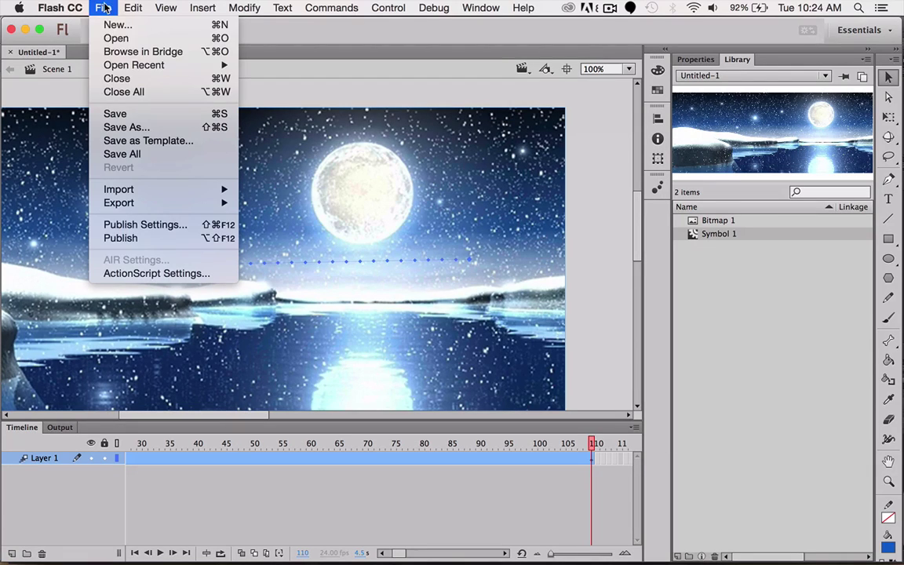
pyautogui.click(134, 128)
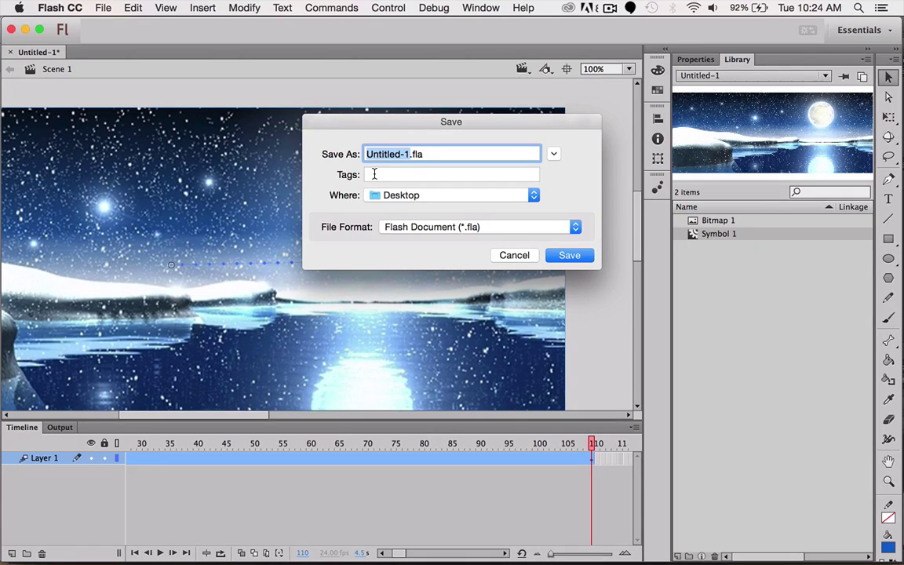
pyautogui.write('mr')
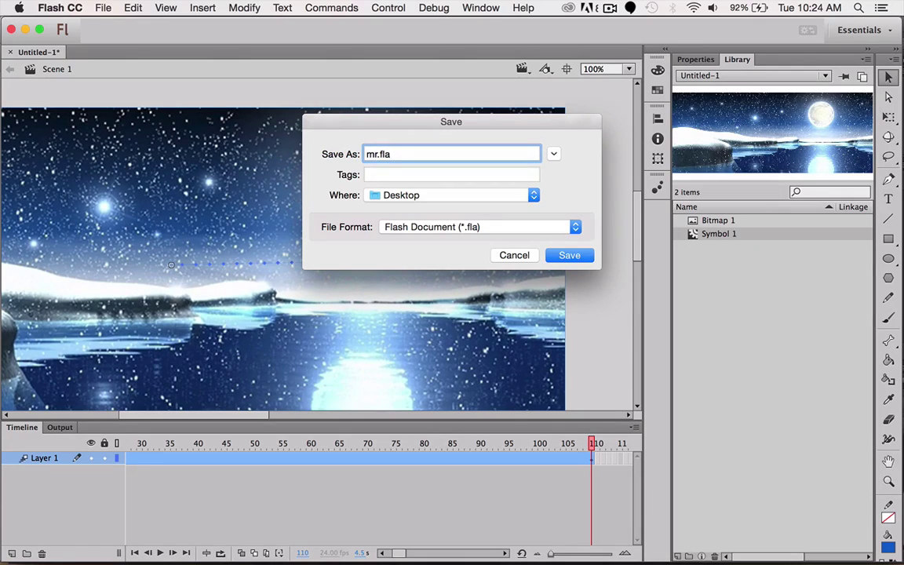
pyautogui.press('BackSpace')
pyautogui.write('s')
pyautogui.write('rudner')
pyautogui.write('flash')
pyautogui.press('BackSpace')
pyautogui.press('BackSpace')
pyautogui.press('BackSpace')
pyautogui.press('BackSpace')
pyautogui.press('BackSpace')
pyautogui.write('_animatio')
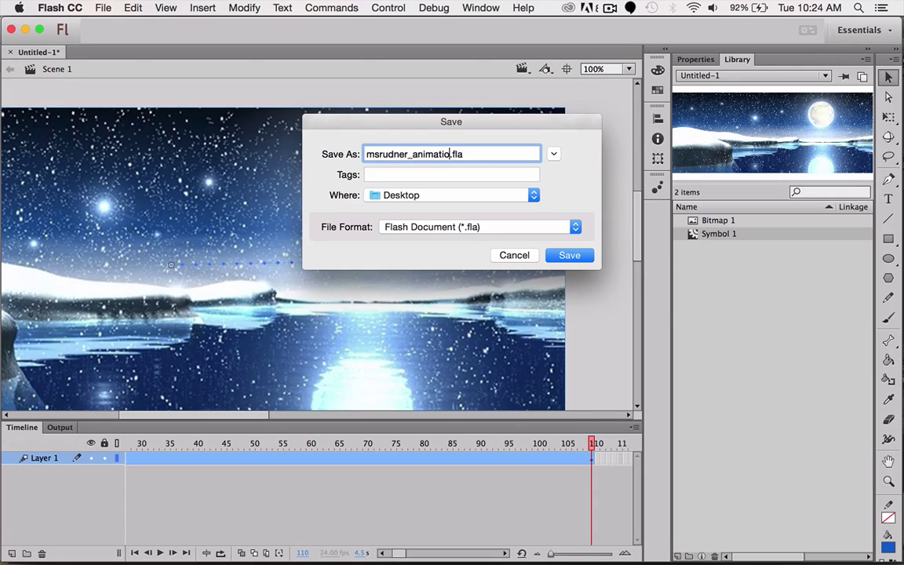
pyautogui.write('n')
pyautogui.click(572, 255)
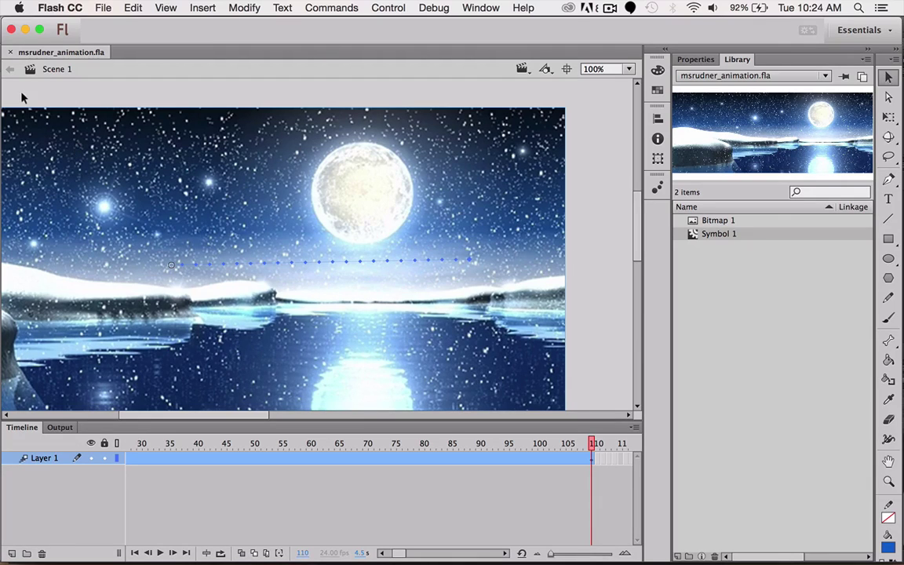
# Close the saved Flash document and minimize the Flash and Photoshop windows to switch to Google Drive in Chrome
pyautogui.click(11, 52)
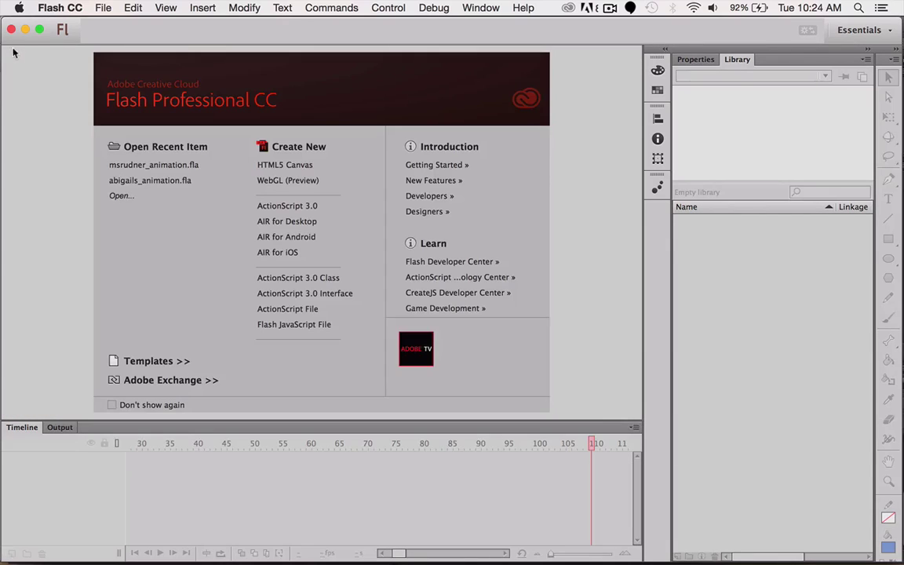
pyautogui.click(25, 30)
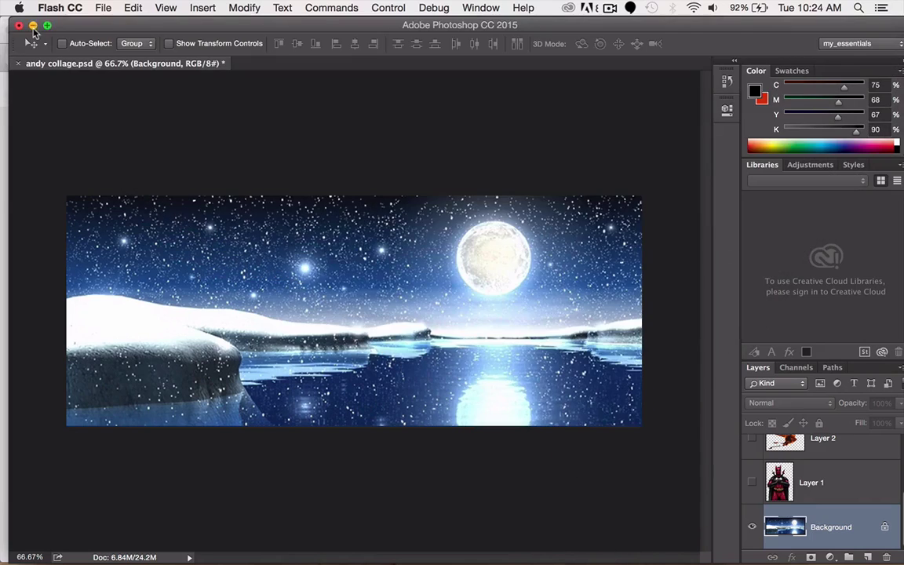
pyautogui.click(31, 28)
pyautogui.click(32, 26)
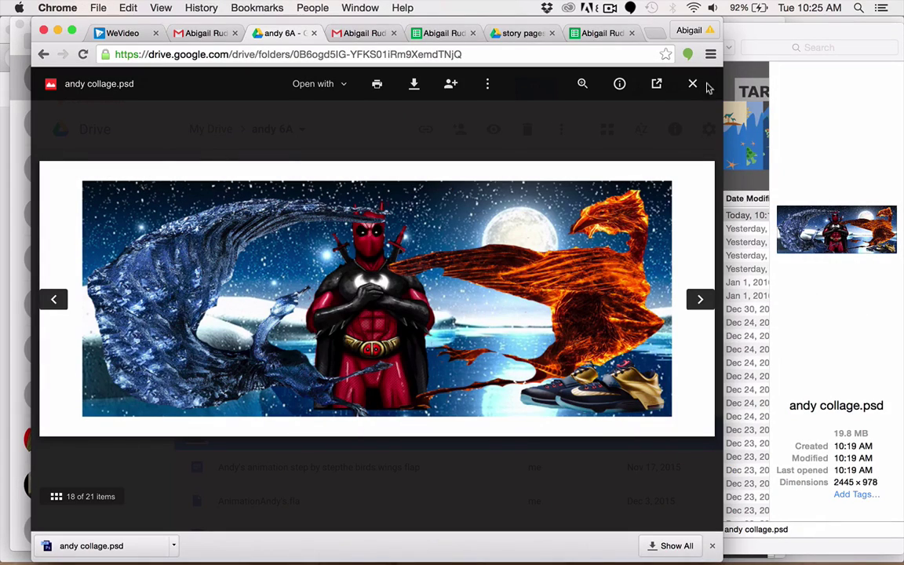
# Close the collage preview and upload the saved animation .fla file from the Desktop to the open Drive folder
pyautogui.click(692, 84)
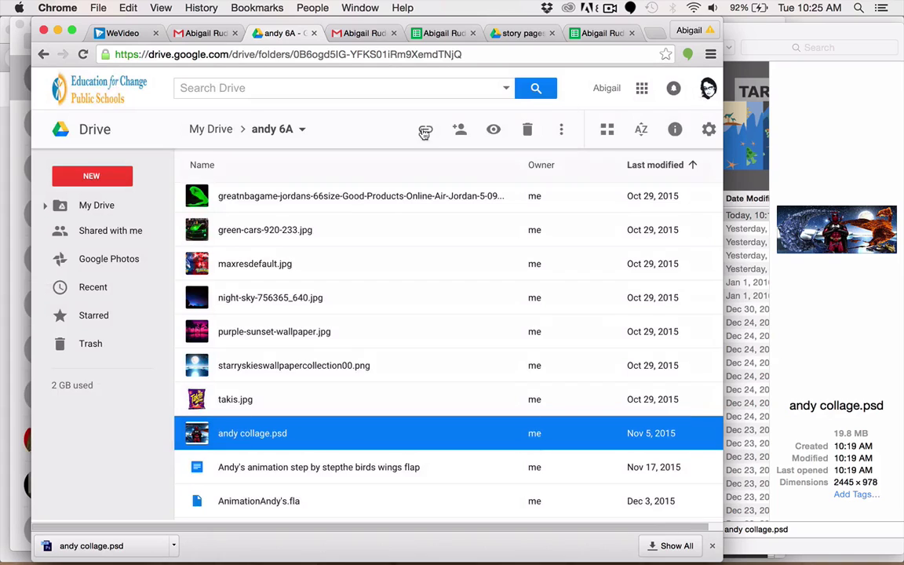
pyautogui.scroll(10, 312, 229)
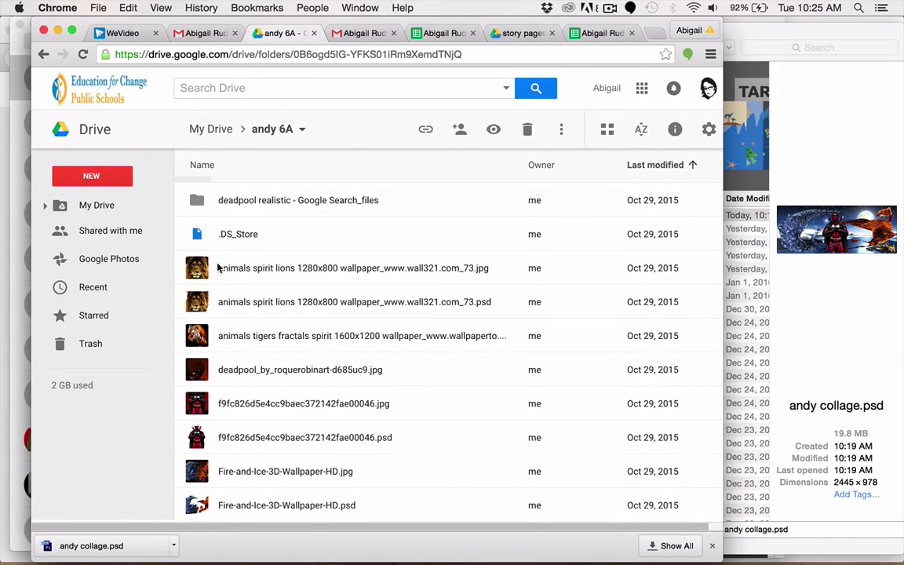
pyautogui.scroll(-1, 204, 251)
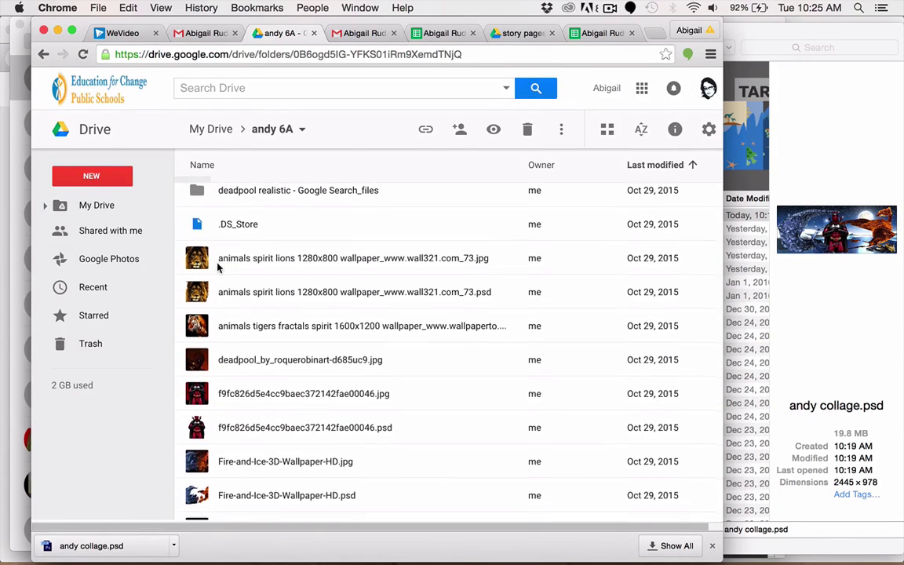
pyautogui.click(109, 177)
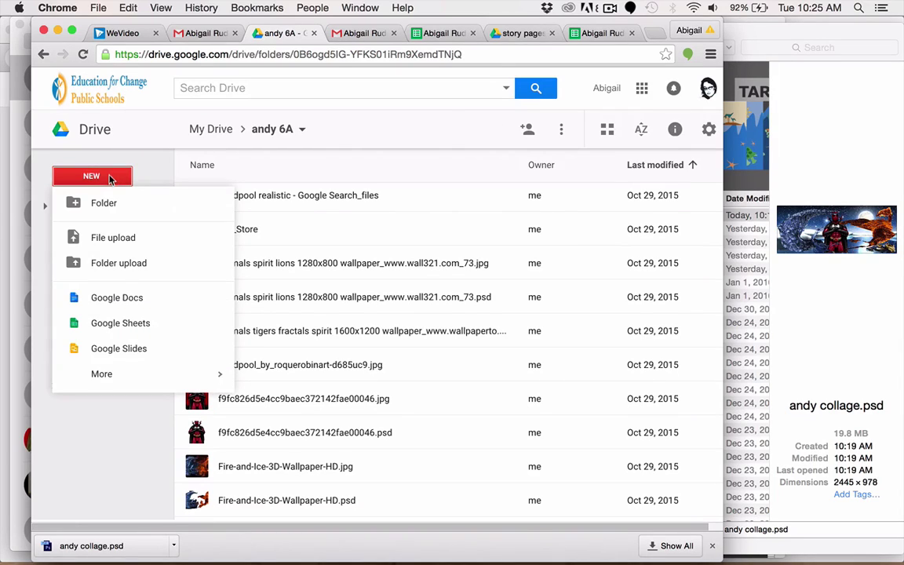
pyautogui.click(122, 239)
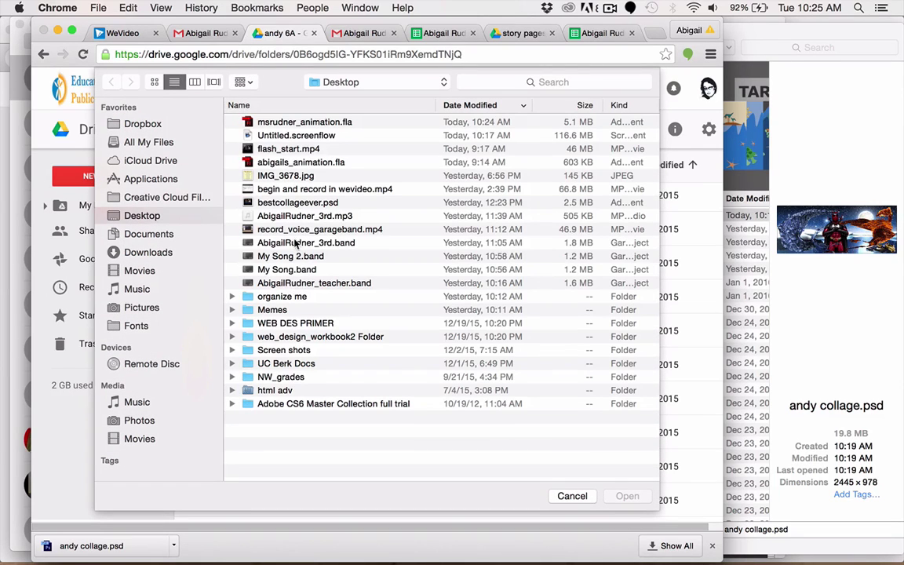
pyautogui.click(266, 121)
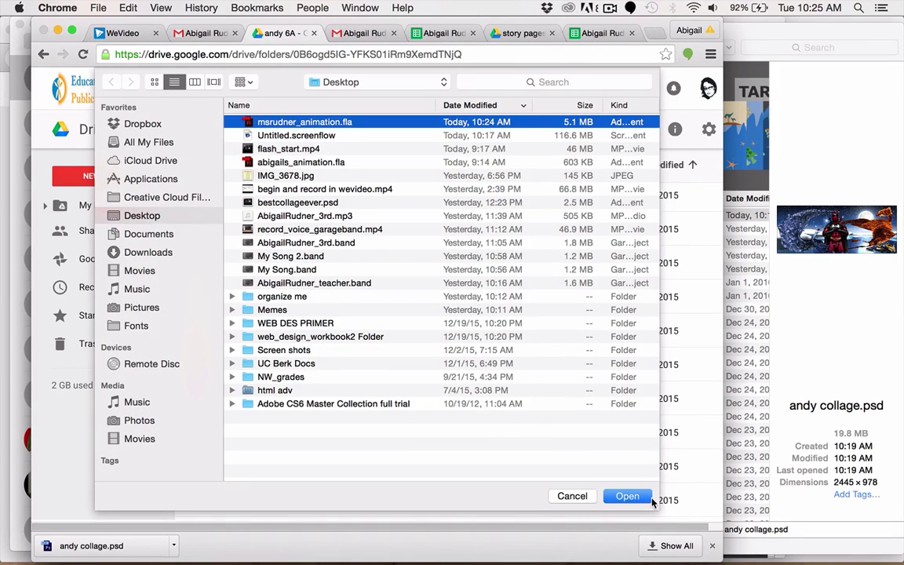
pyautogui.click(632, 500)
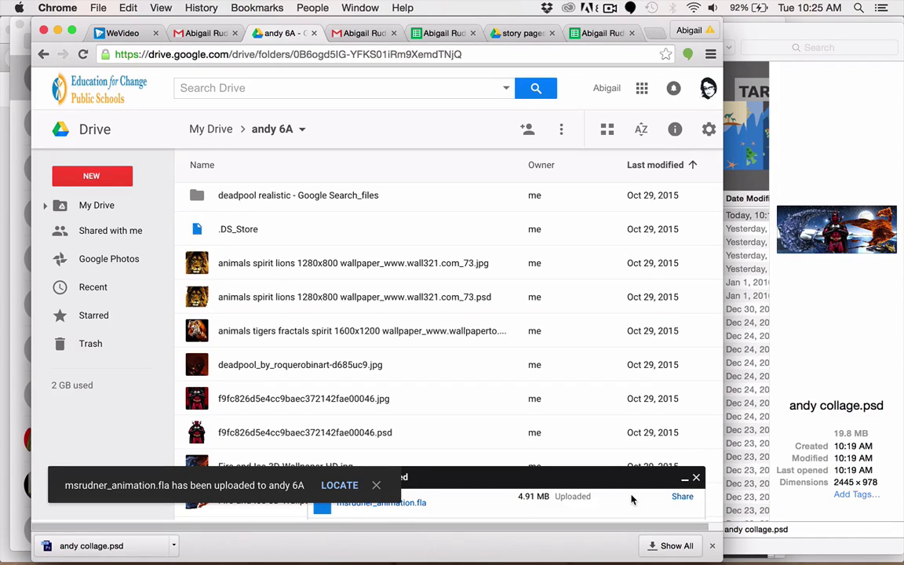
# Dismiss the upload status and select the uploaded animation .fla file in the folder's file list
pyautogui.click(695, 477)
pyautogui.scroll(-10, 535, 305)
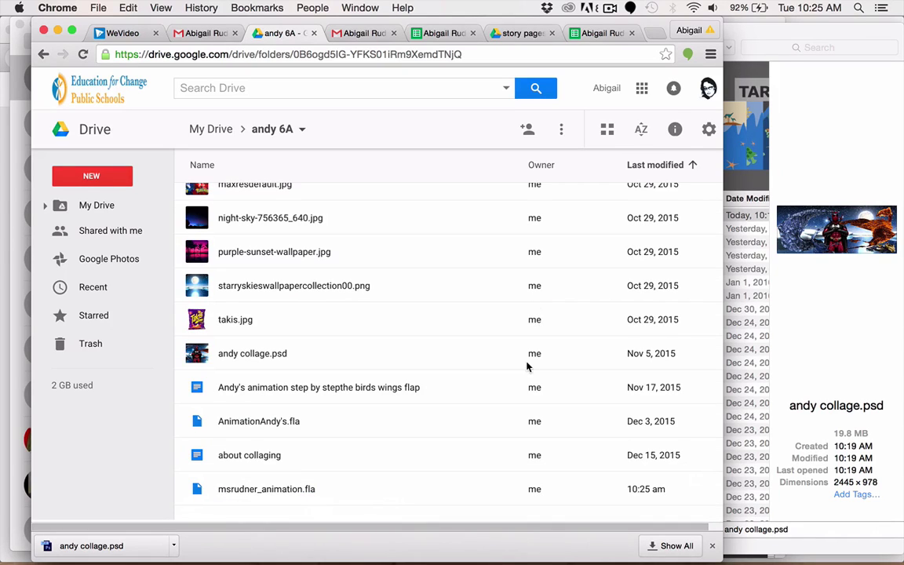
pyautogui.click(330, 492)
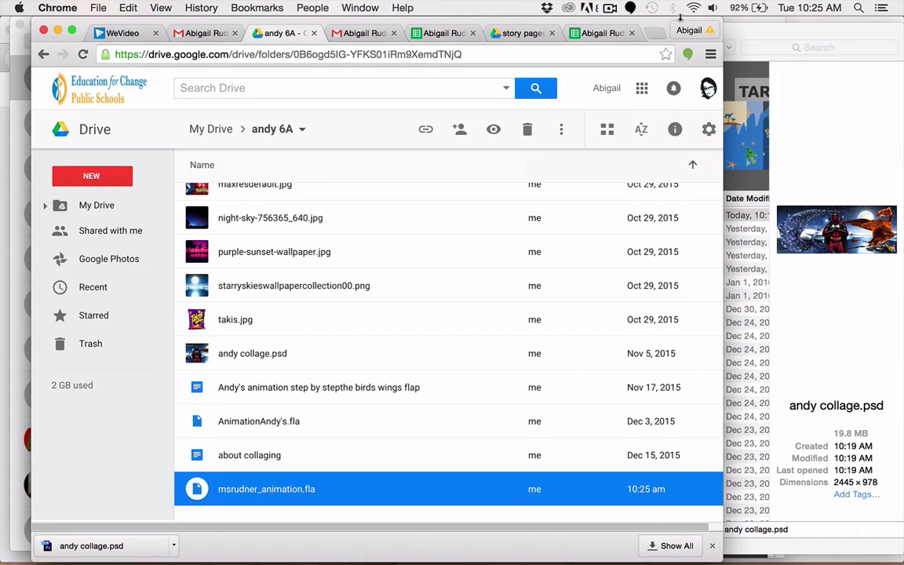
pyautogui.click(610, 8)
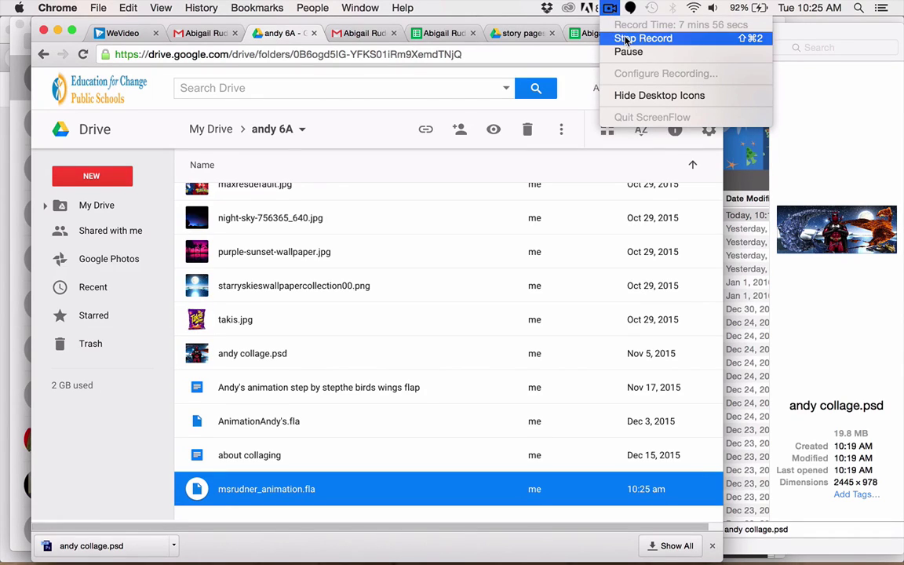